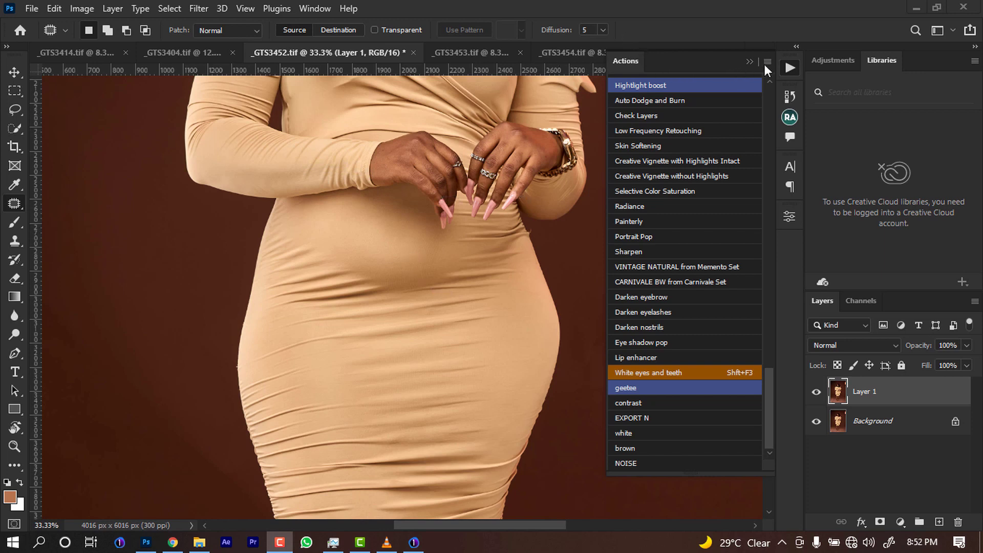
- Close the Actions panel, add a new layer, and hide Layer 1 and Background
click(749, 62)
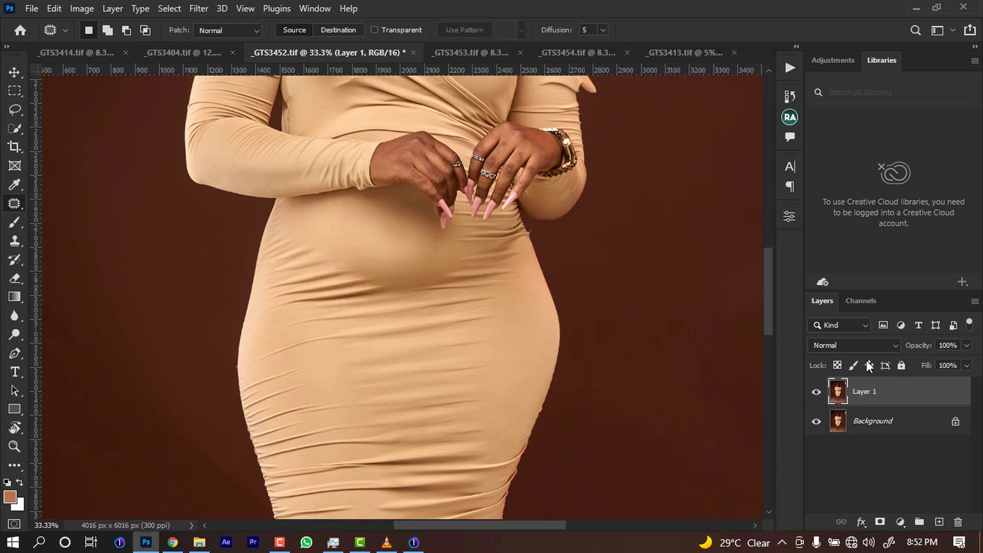
click(941, 523)
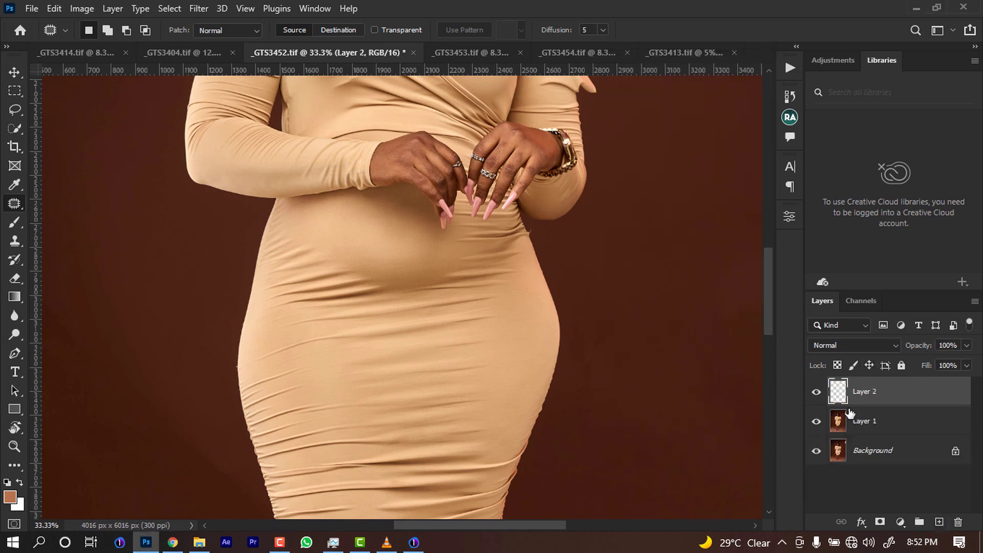
click(817, 421)
click(817, 451)
- Add a tan-brown Solid Color fill layer covering the whole canvas
click(900, 522)
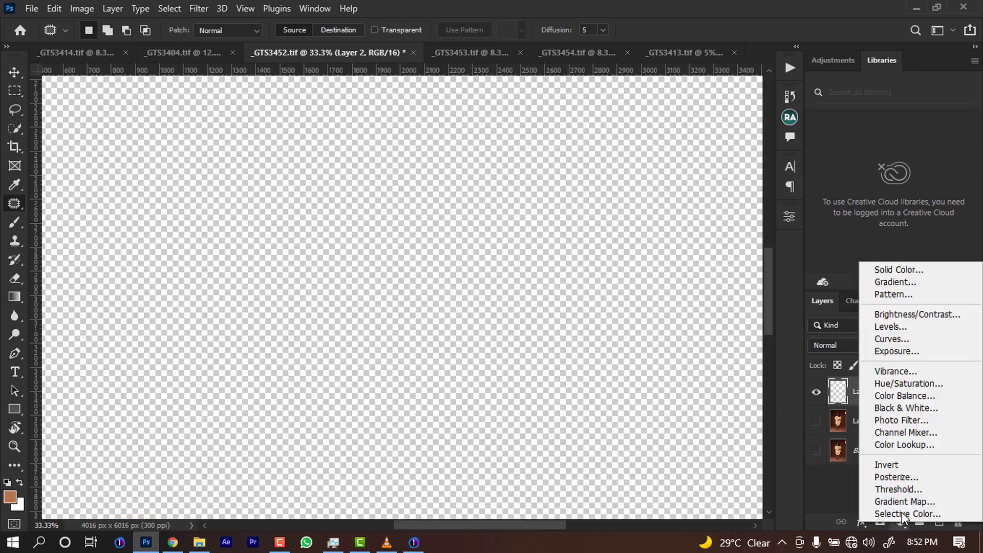
click(885, 268)
click(925, 98)
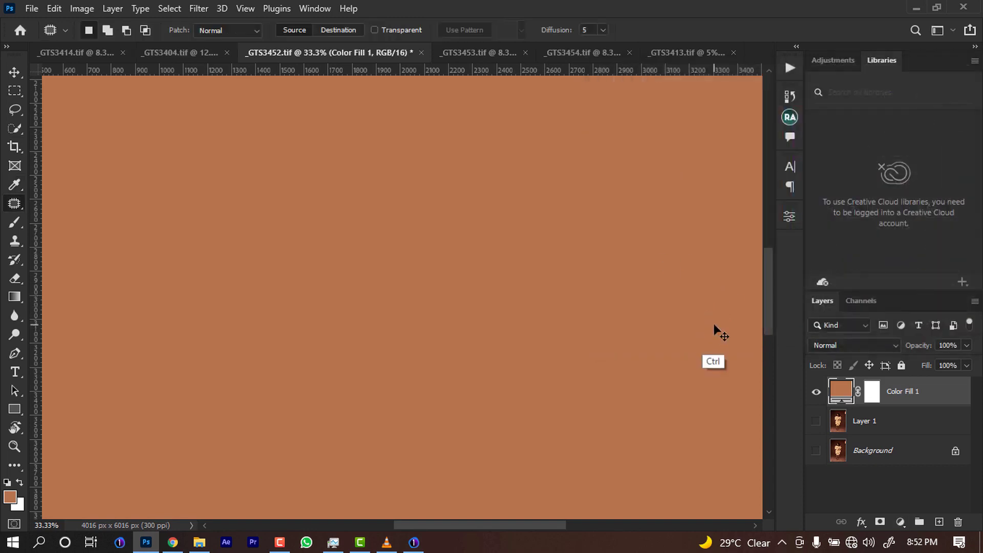
key(ctrl+minus)
key(ctrl+minus)
key(ctrl+minus)
key(ctrl+minus)
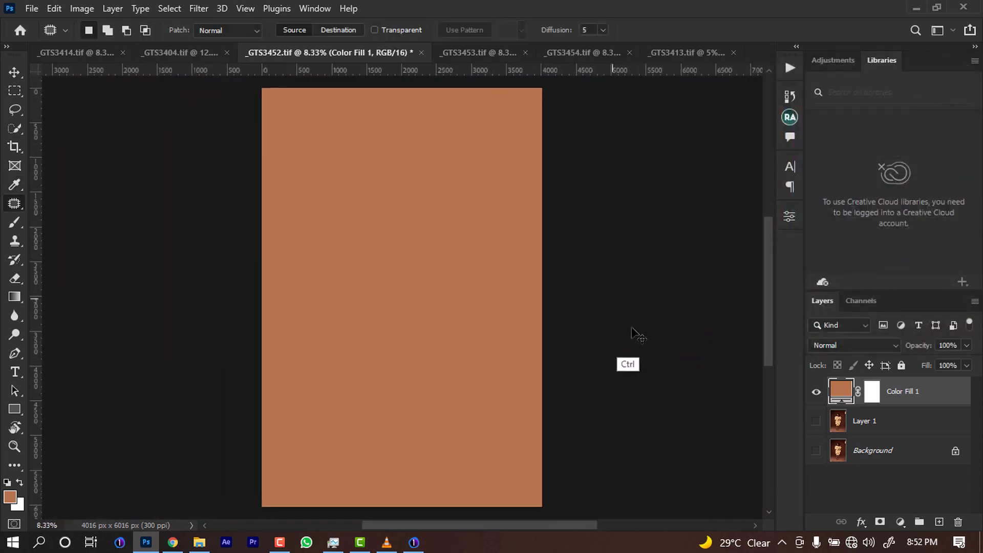
key(ctrl+plus)
key(ctrl+plus)
key(ctrl+plus)
key(ctrl+minus)
key(ctrl+minus)
key(ctrl+minus)
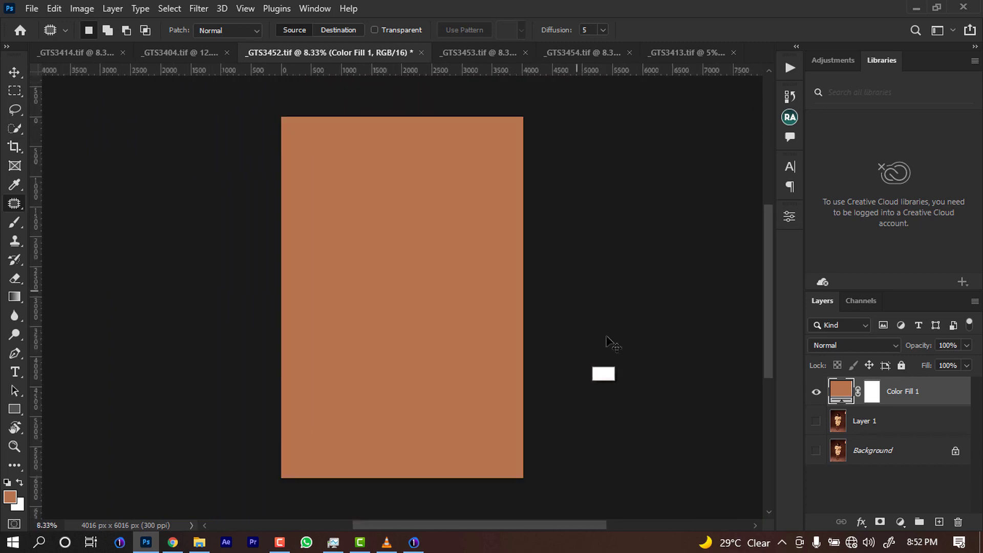
key(ctrl+plus)
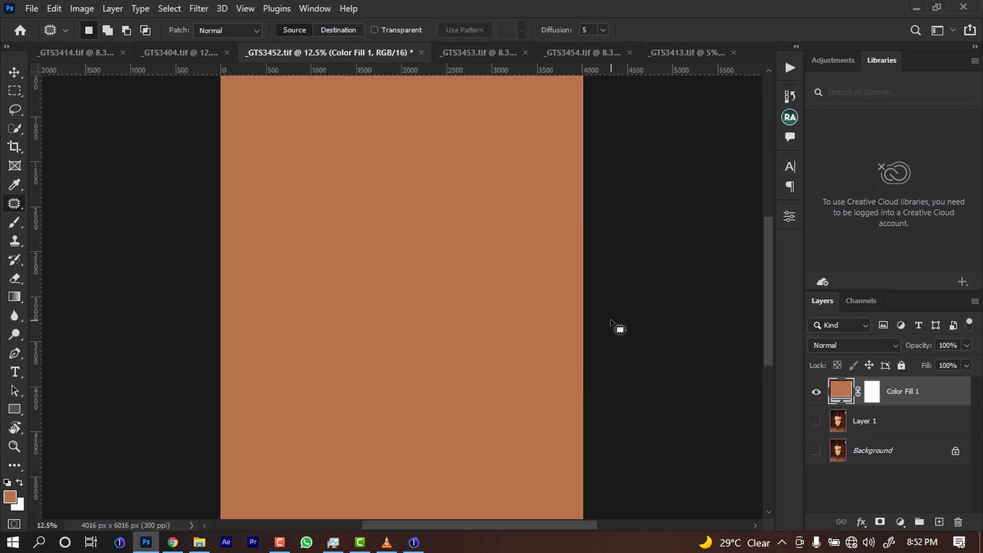
key(ctrl+minus)
key(ctrl+plus)
- Draw a centred circular marquee on the brown canvas and add empty Layer 2 above it
drag(20, 90, 56, 101)
drag(315, 220, 496, 388)
key(alt)
right_click(13, 94)
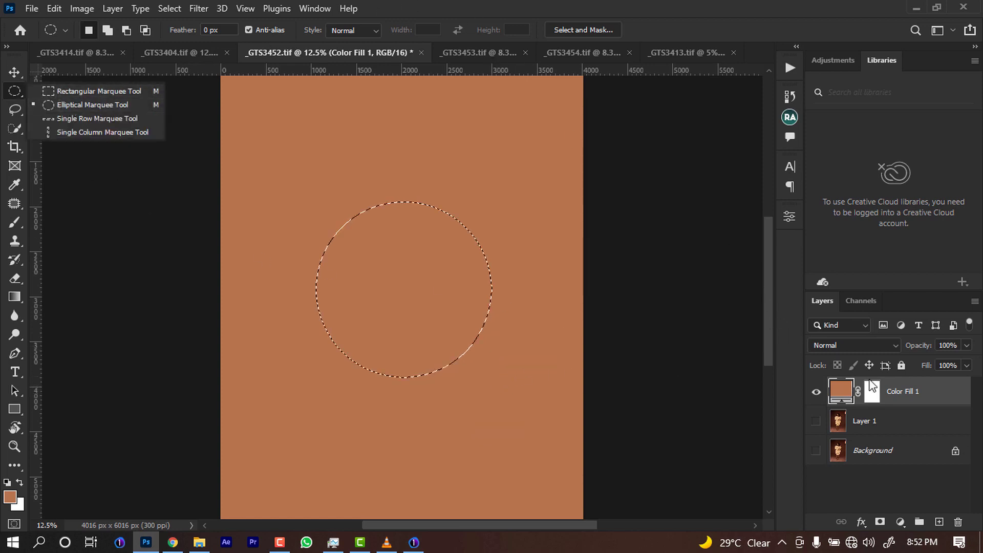
click(939, 522)
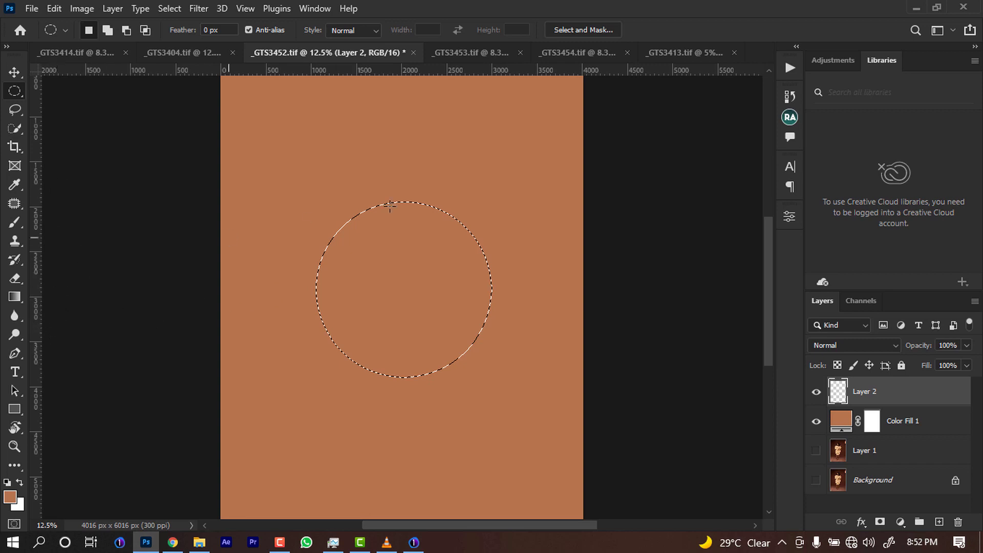
- Set the foreground colour to the darker brown #855b3d
key(i)
click(10, 496)
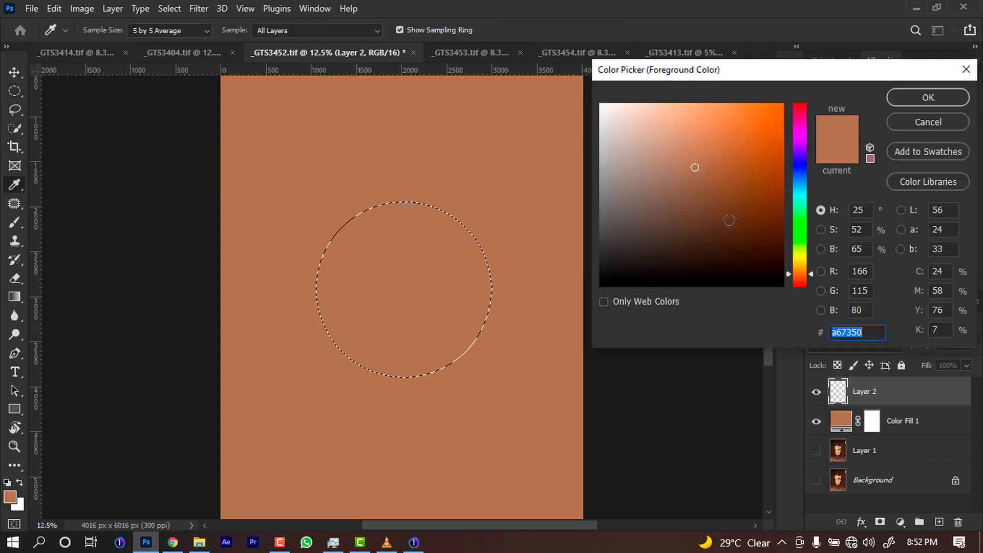
click(697, 176)
mouse_move(696, 176)
mouse_down()
mouse_move(699, 193)
mouse_move(714, 175)
mouse_up()
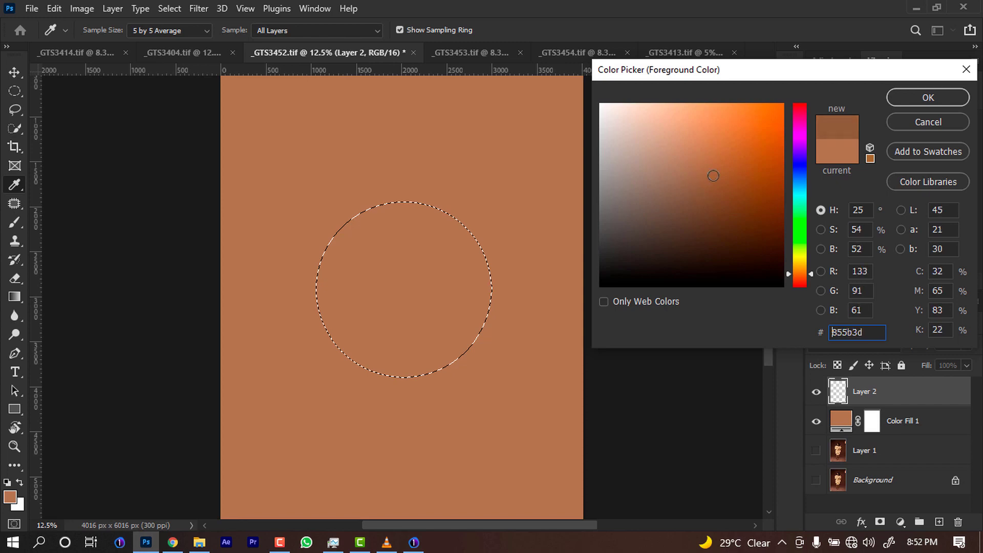
click(920, 96)
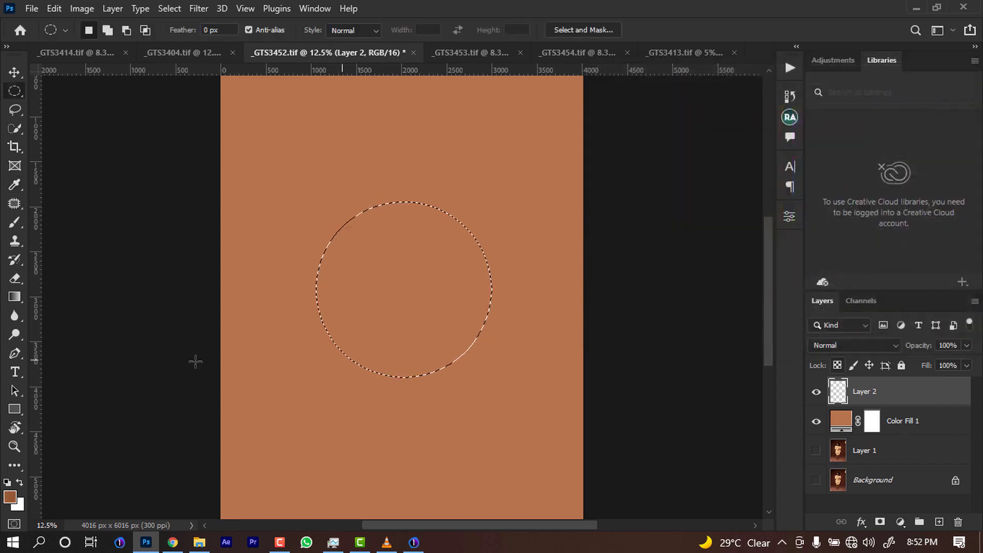
- Choose the Brush with 9% flow and enlarge it to 600
click(14, 222)
click(389, 34)
text(28)
key(Return)
text(9)
key(Return)
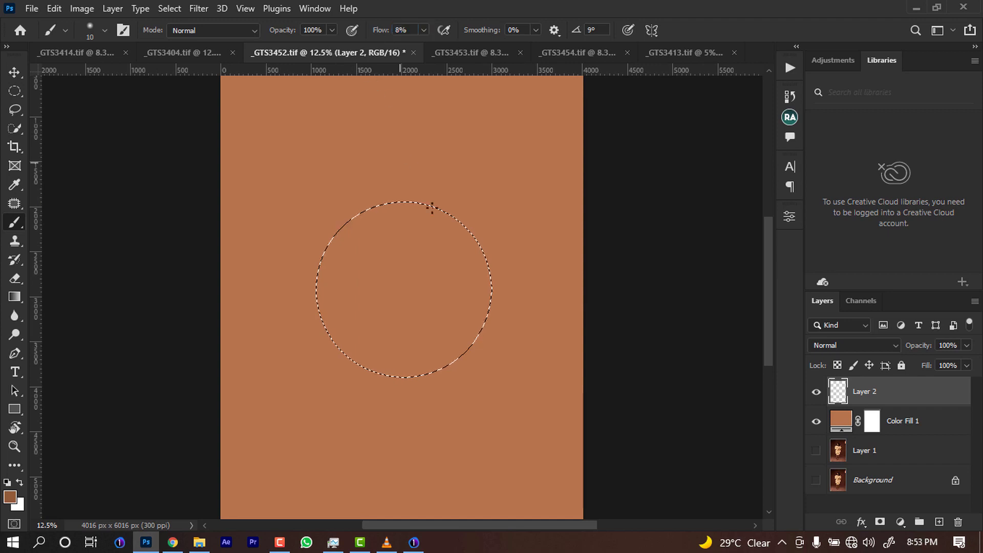
key(bracketright)
key(bracketright)
key(bracketright)
key(bracketright)
key(bracketright)
key(bracketright)
key(bracketright)
key(bracketright)
key(bracketright)
key(bracketright)
key(bracketright)
key(bracketright)
key(bracketright)
key(bracketright)
key(bracketright)
key(bracketright)
key(bracketright)
key(bracketright)
key(bracketright)
key(bracketright)
- Paint faint shading inside the circle, then darken its lower-right edge with a 250 brush at 24% flow
mouse_move(481, 340)
mouse_down()
mouse_move(441, 326)
mouse_move(506, 308)
mouse_up()
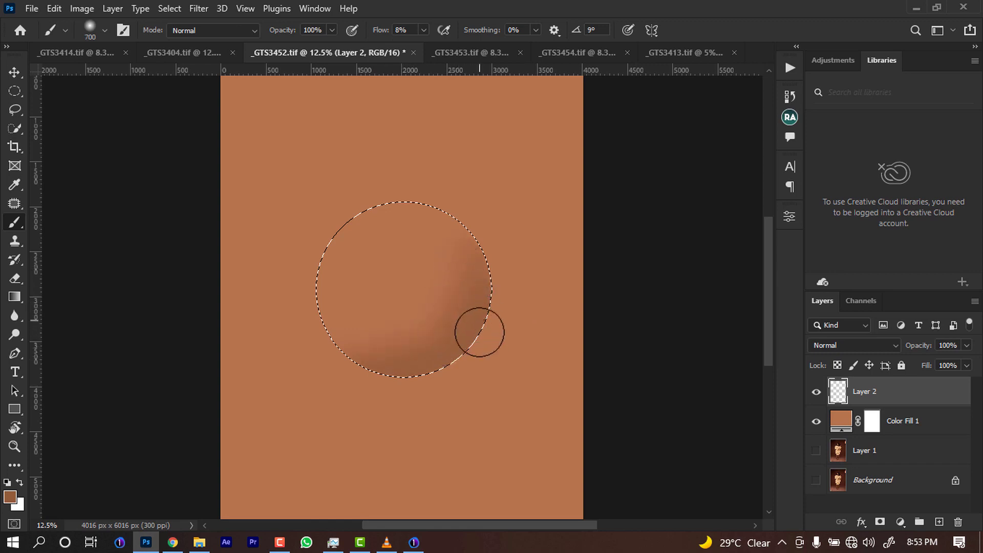
key(bracketleft)
key(bracketleft)
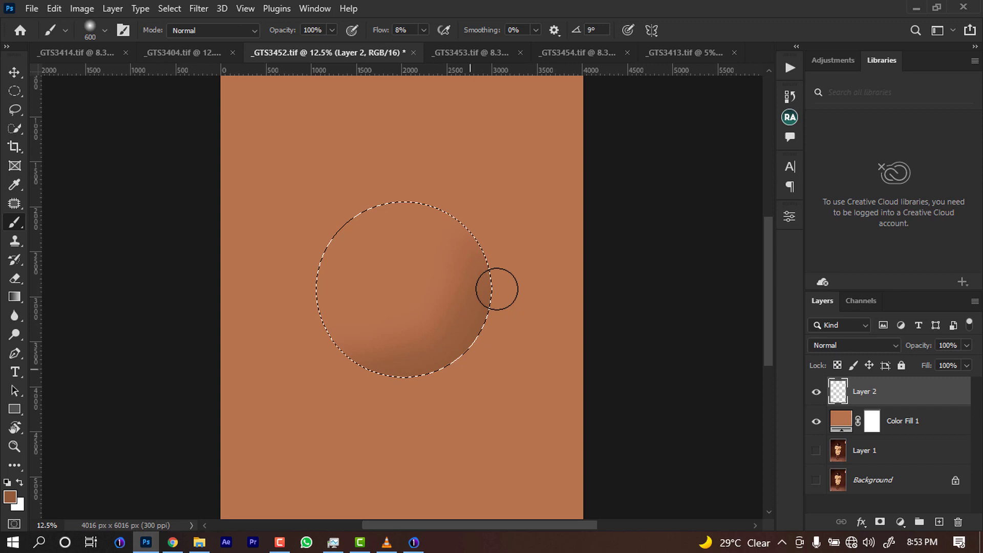
key(bracketleft)
key(bracketleft)
drag(379, 30, 380, 34)
key(bracketleft)
key(bracketleft)
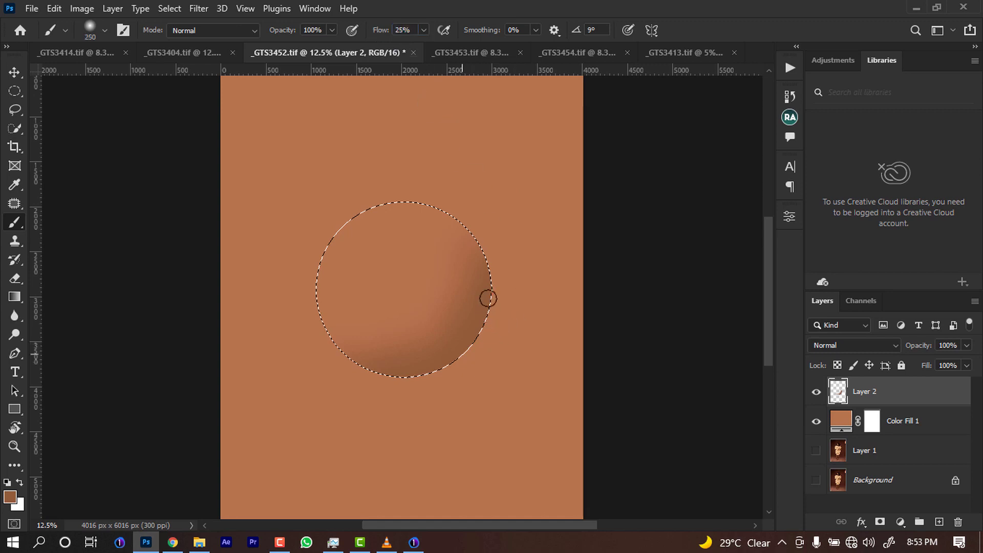
mouse_move(488, 298)
mouse_down()
mouse_move(341, 368)
mouse_move(492, 301)
mouse_move(474, 313)
mouse_move(490, 362)
mouse_move(496, 329)
mouse_up()
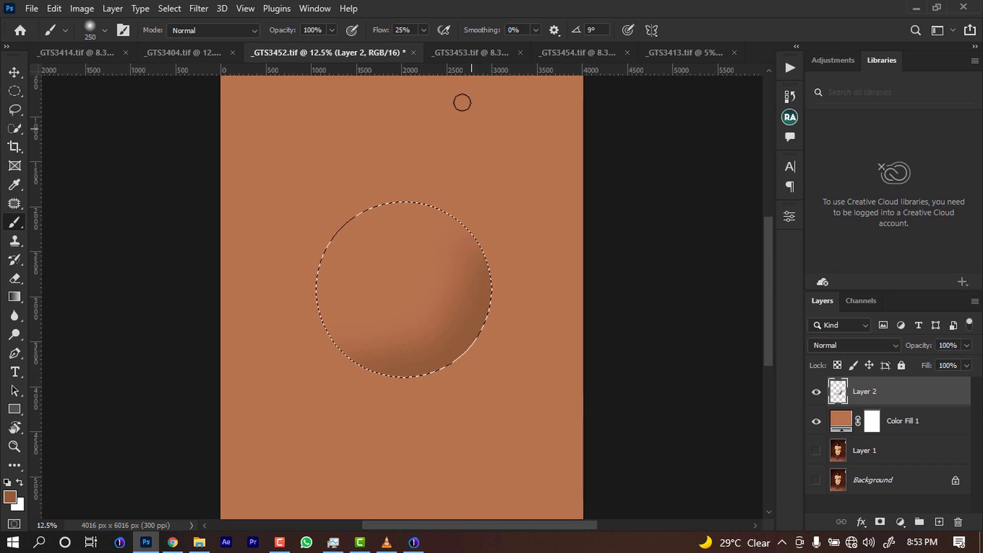
- Build up the lower-right shading at 100% flow and low opacity, raised to 26%
drag(374, 36, 412, 36)
drag(287, 31, 281, 31)
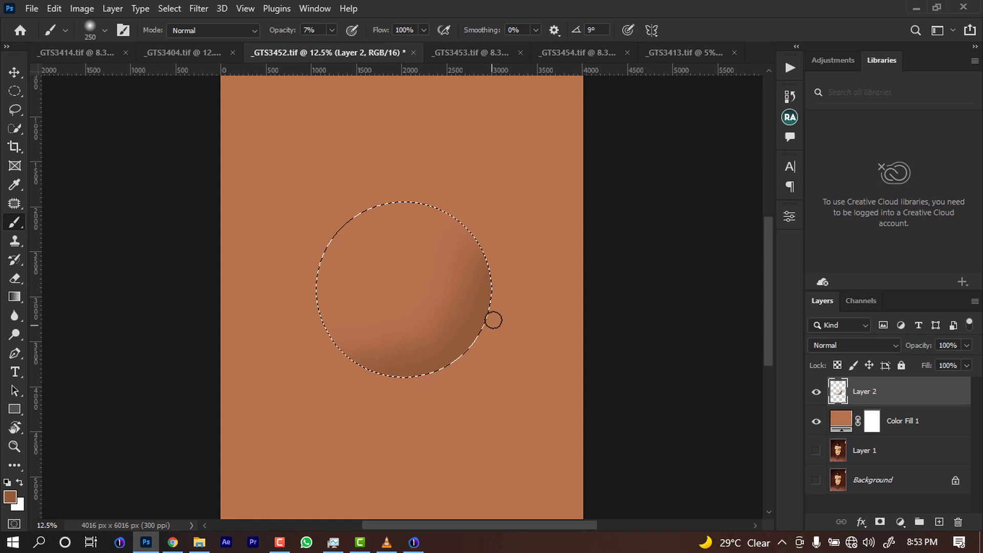
mouse_move(494, 314)
mouse_down()
mouse_move(492, 301)
mouse_move(468, 345)
mouse_up()
drag(283, 31, 293, 31)
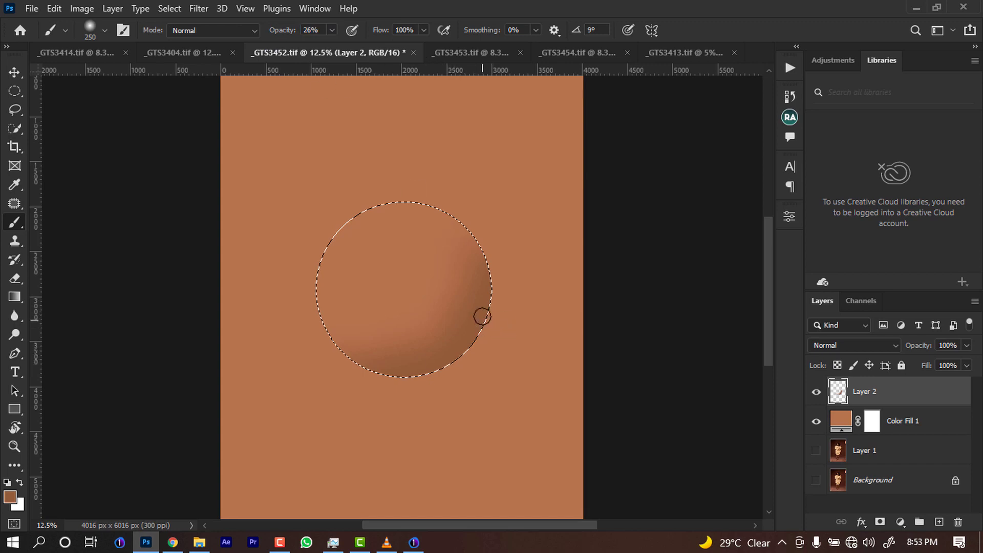
mouse_move(482, 317)
mouse_down()
mouse_move(467, 340)
mouse_move(487, 313)
mouse_up()
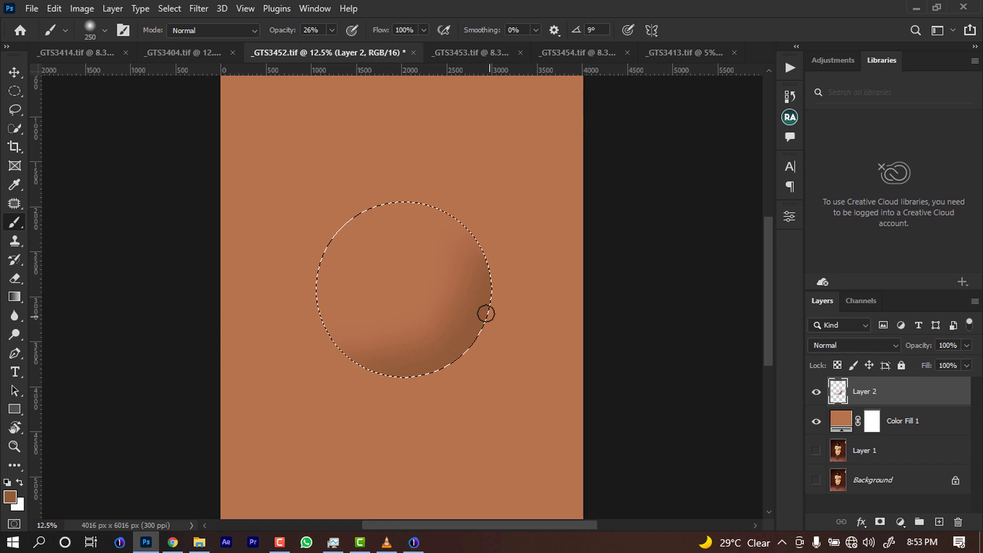
click(11, 501)
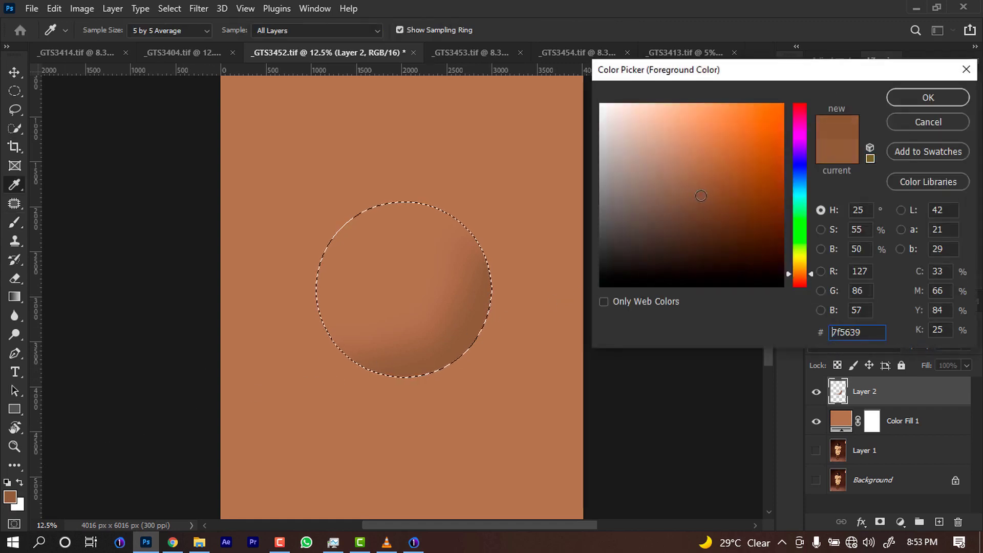
click(905, 101)
key(bracketright)
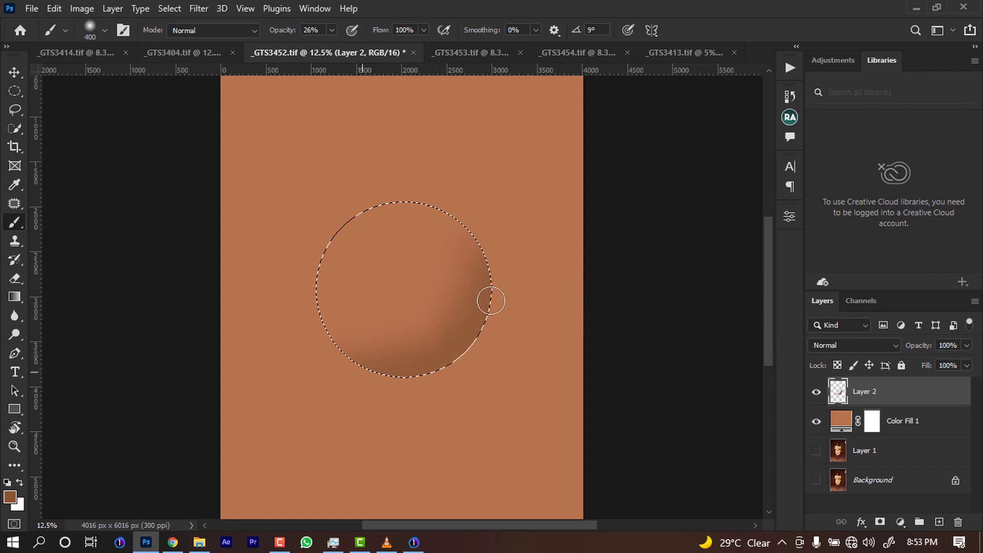
key(bracketright)
key(bracketright)
key(bracketright)
key(bracketright)
key(bracketleft)
key(bracketleft)
key(bracketleft)
key(bracketleft)
key(bracketleft)
key(bracketleft)
click(10, 497)
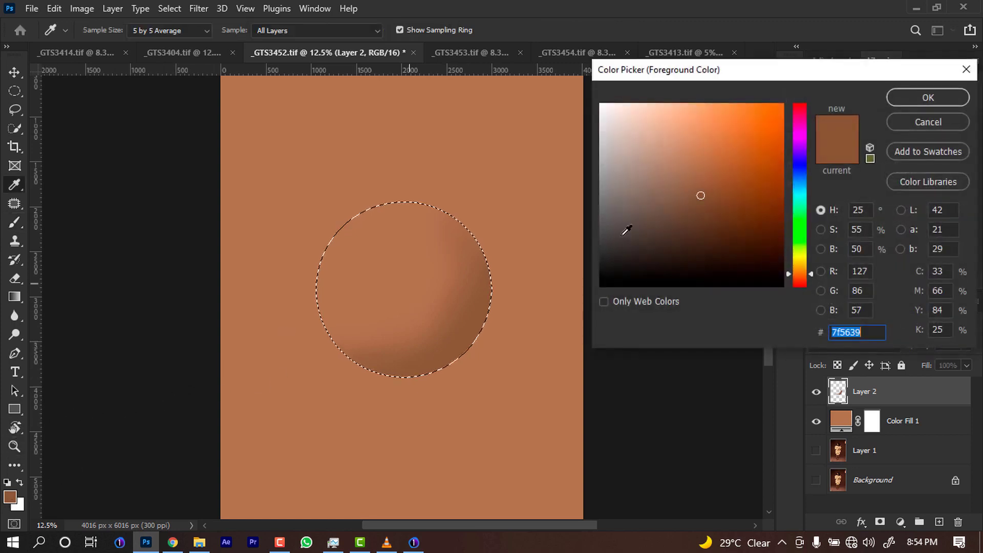
click(926, 121)
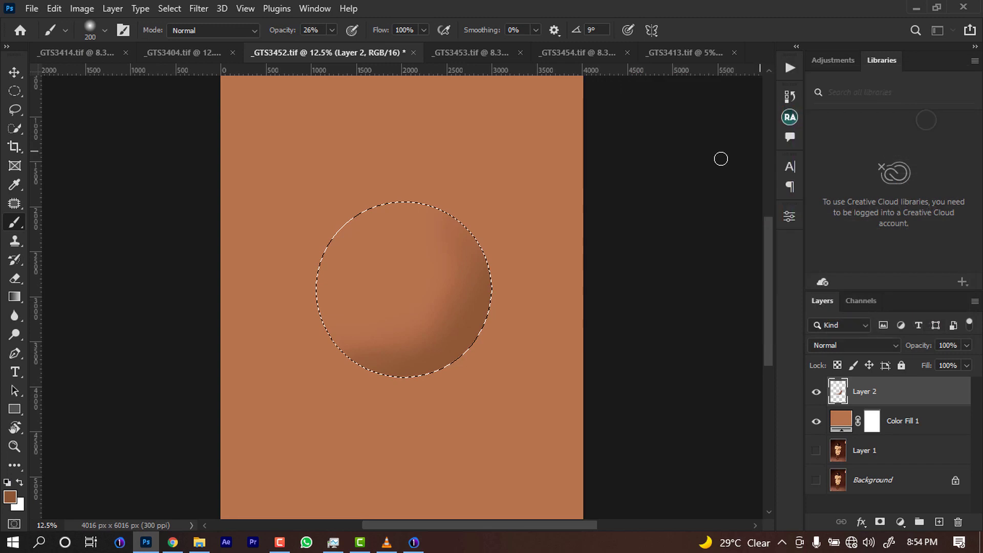
- Switch to the Mixer Brush, enable auto-load, and enlarge it to 600
right_click(17, 226)
click(60, 264)
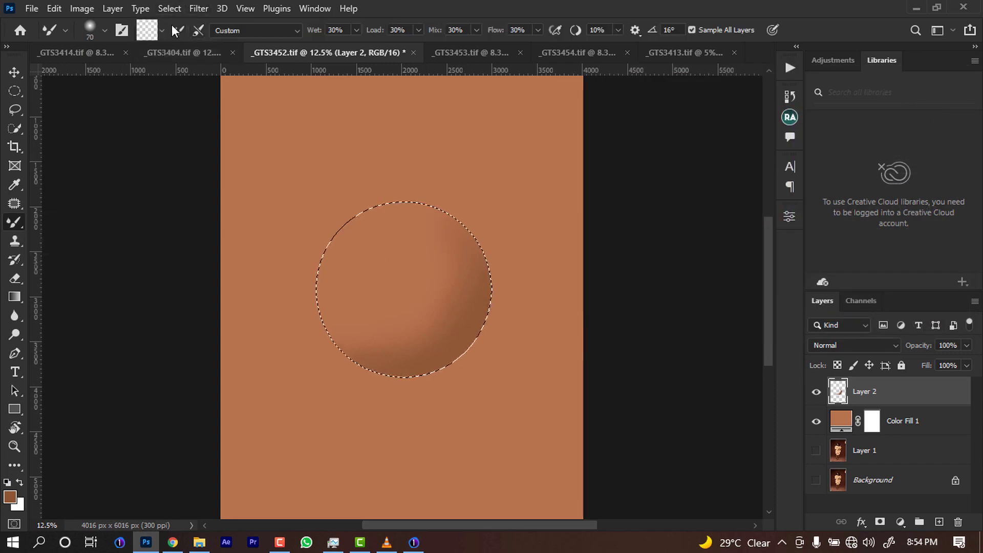
key(bracketright)
key(bracketright)
key(bracketright)
key(bracketright)
key(bracketright)
key(bracketright)
key(bracketright)
key(bracketright)
key(bracketright)
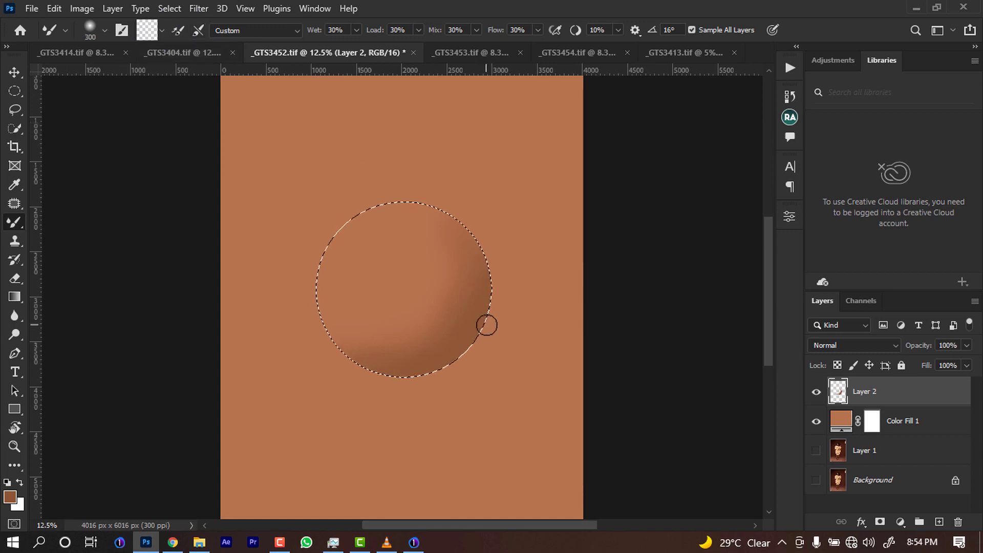
click(178, 29)
alt+click(264, 82)
key(bracketright)
key(bracketright)
key(bracketright)
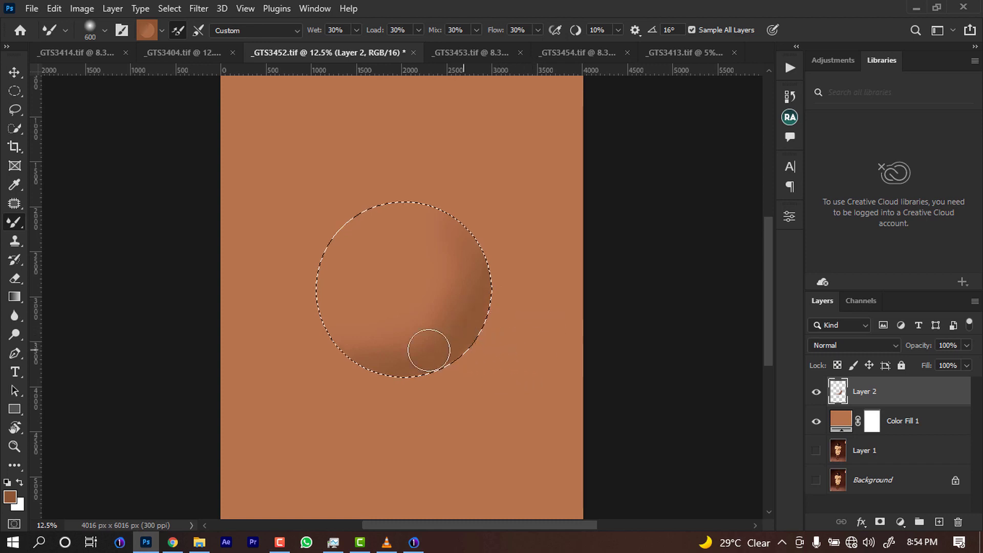
- Set a darker brown as the foreground colour
key(i)
click(10, 496)
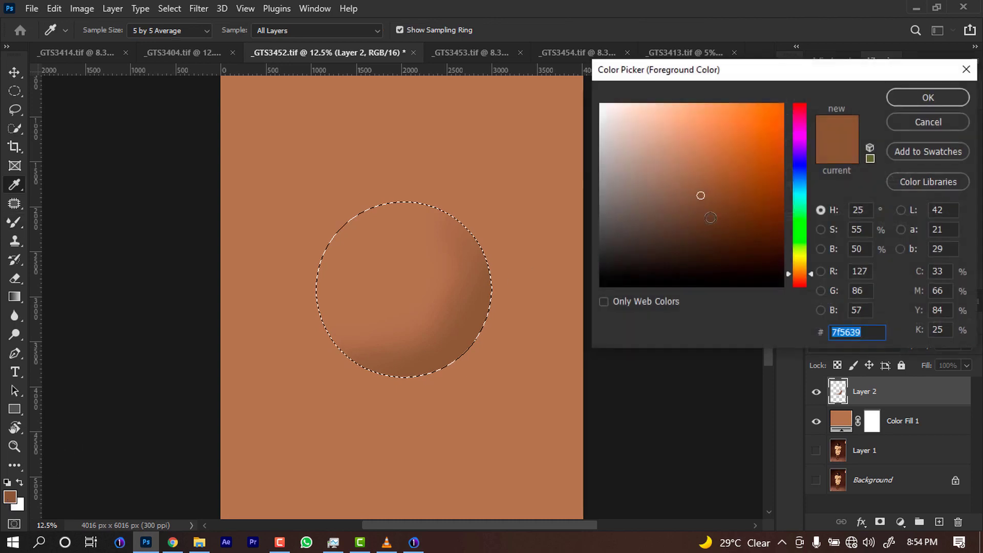
click(703, 215)
click(912, 100)
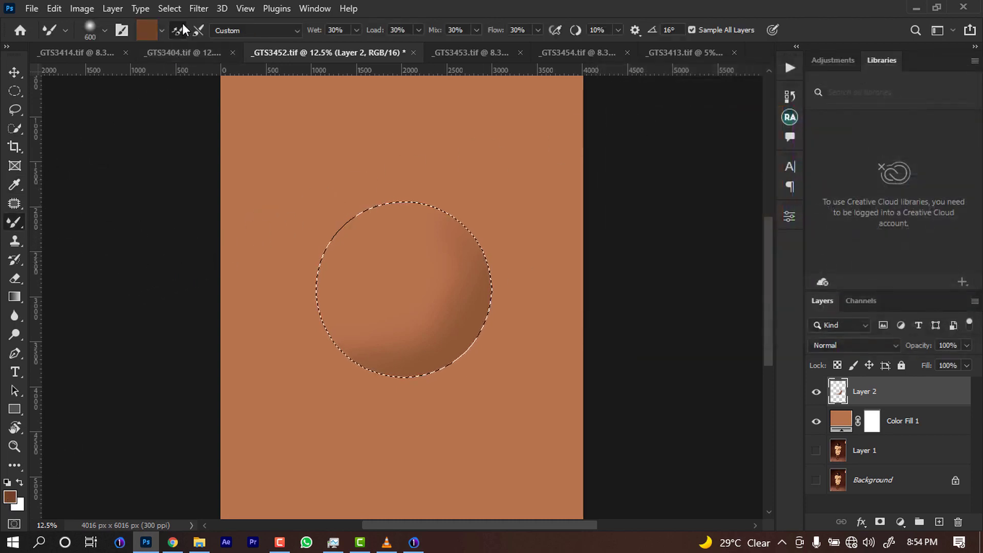
- Enable cleaning the brush after each stroke and return to the regular Brush Tool
click(197, 29)
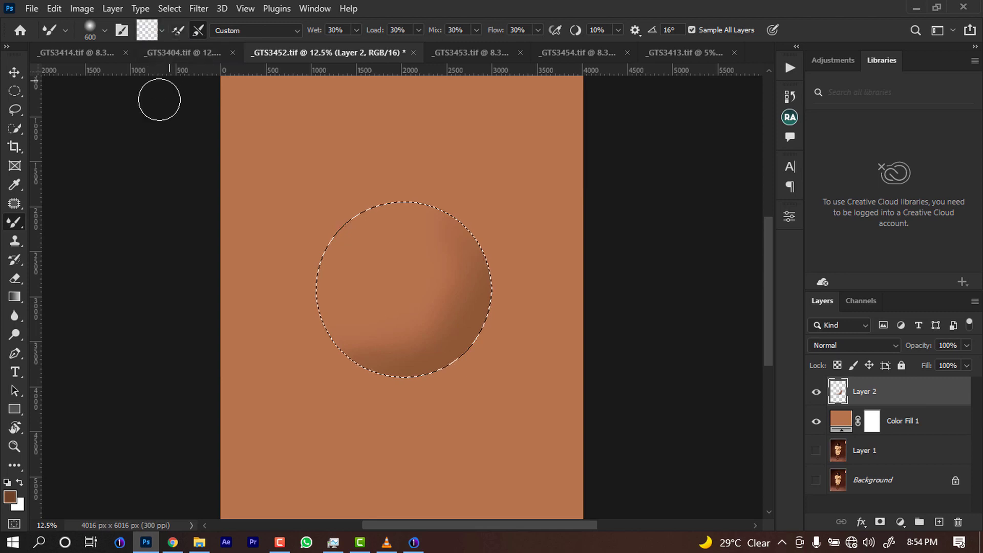
right_click(15, 221)
click(47, 222)
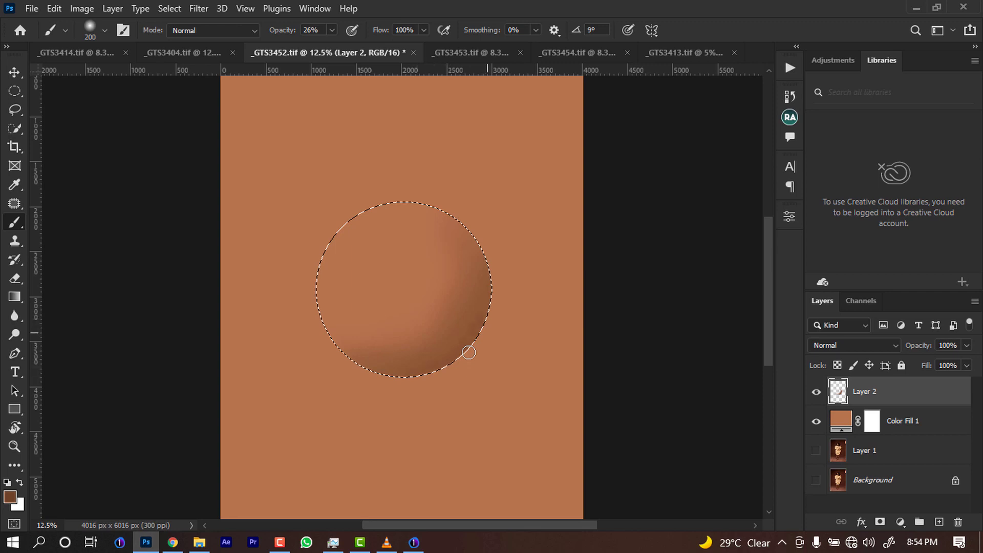
- With a 400 brush, pick dark brown 452e1e, then lighten the sphere's upper-right shading with sampled brown
key(bracketright)
key(bracketright)
key(bracketright)
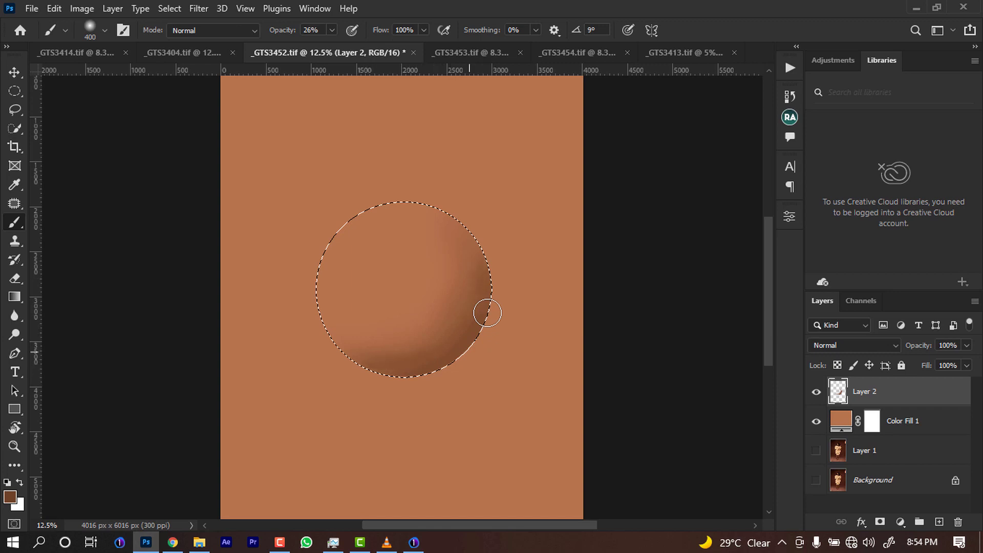
click(10, 496)
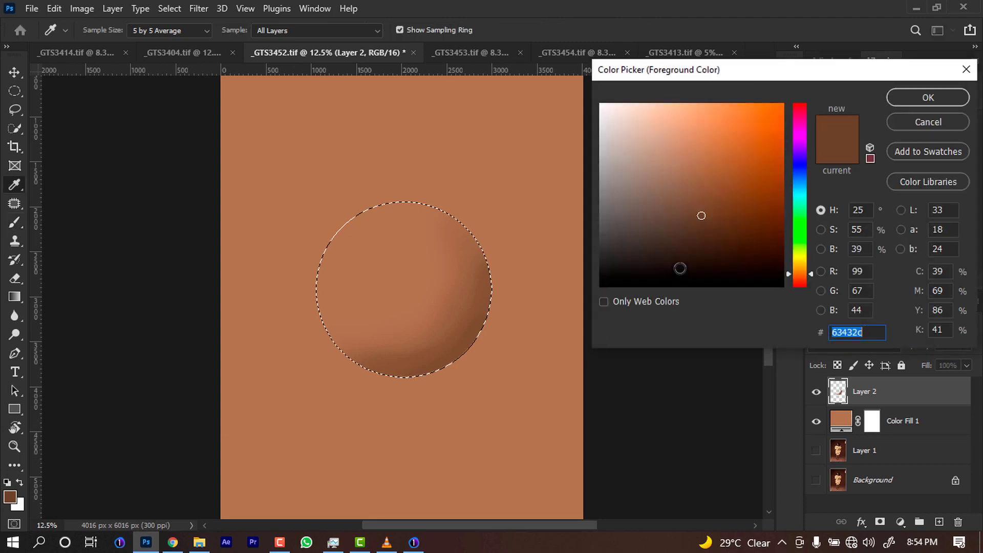
drag(702, 221, 705, 237)
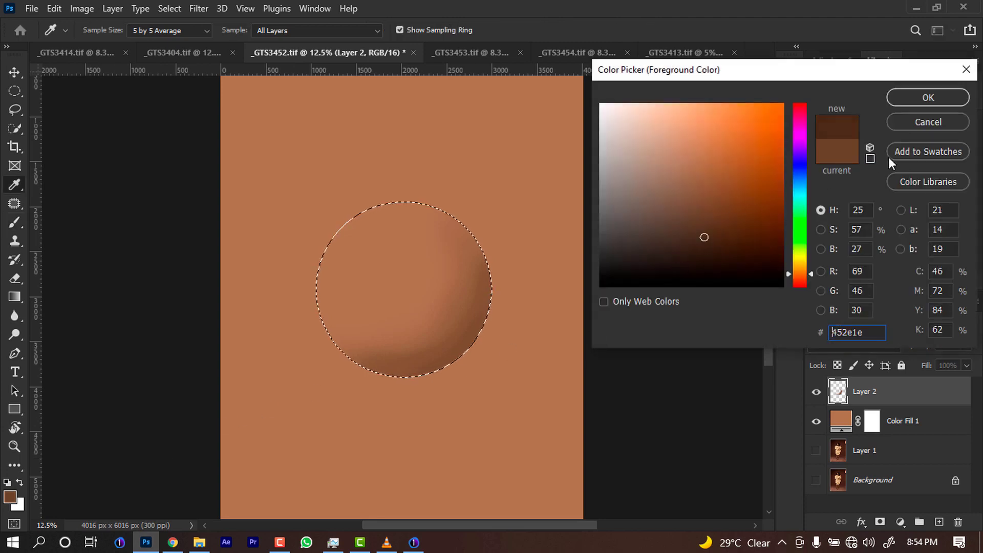
click(922, 97)
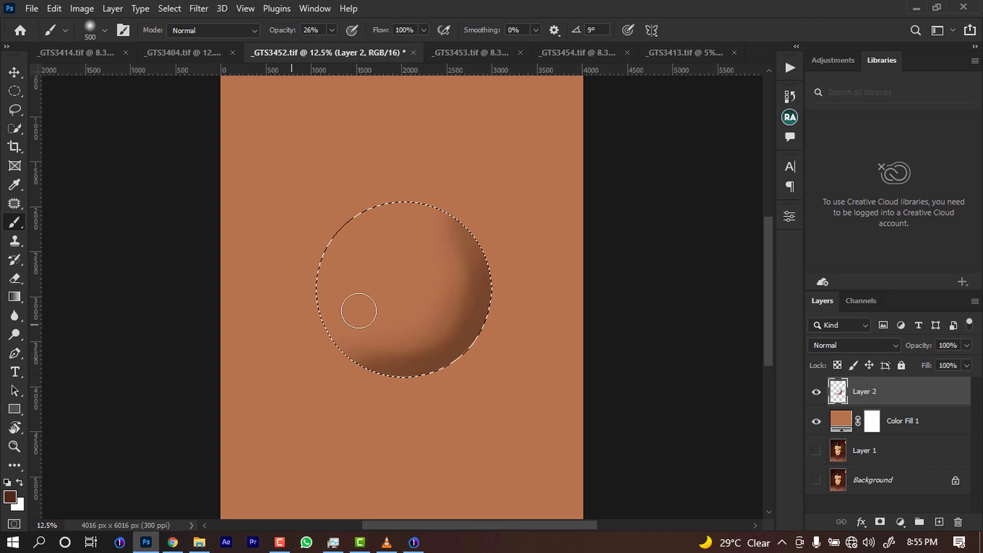
alt+click(451, 302)
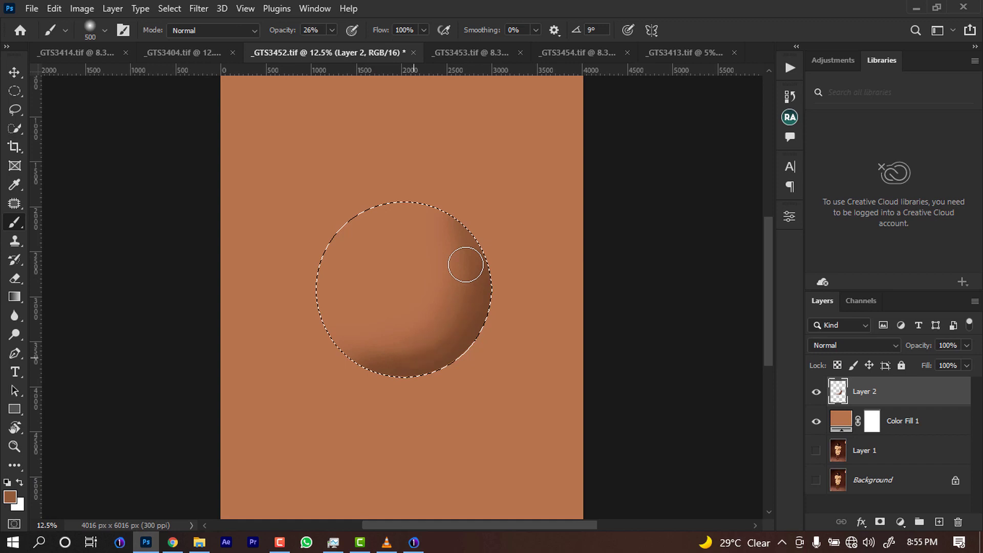
mouse_move(465, 265)
mouse_down()
mouse_move(440, 284)
mouse_move(434, 246)
mouse_move(422, 313)
mouse_up()
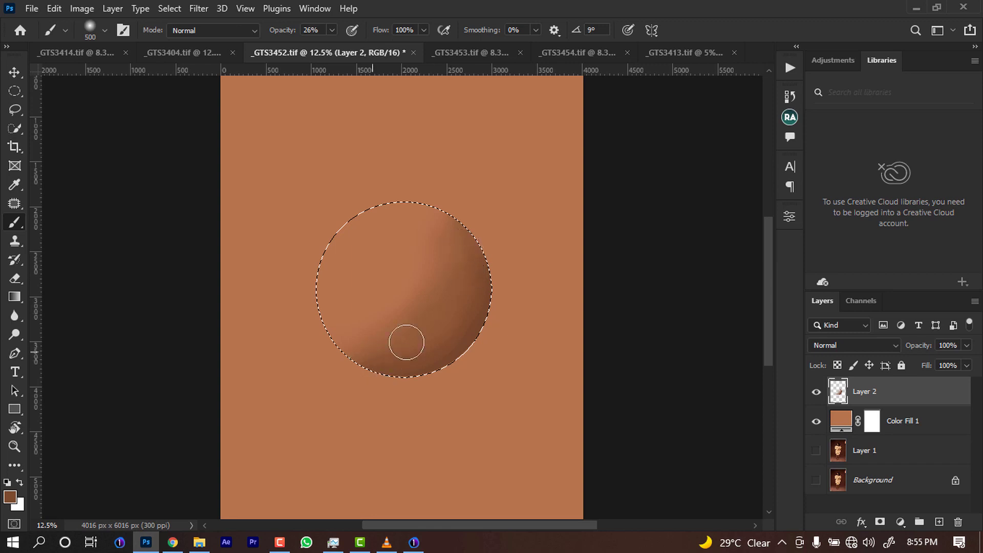
- Darken the sphere's right and upper-right edges in brown 4e3624, brush enlarged to 1000
click(18, 498)
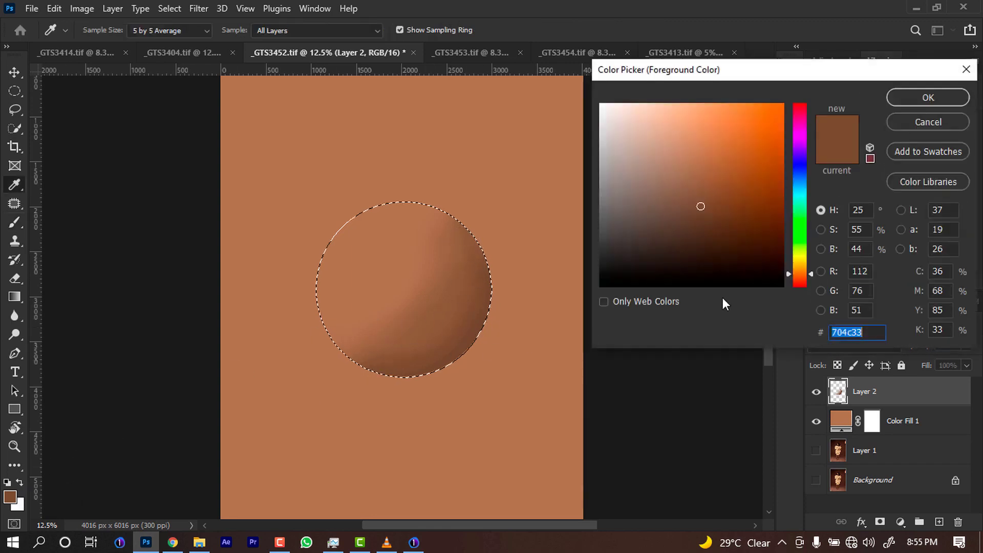
click(697, 230)
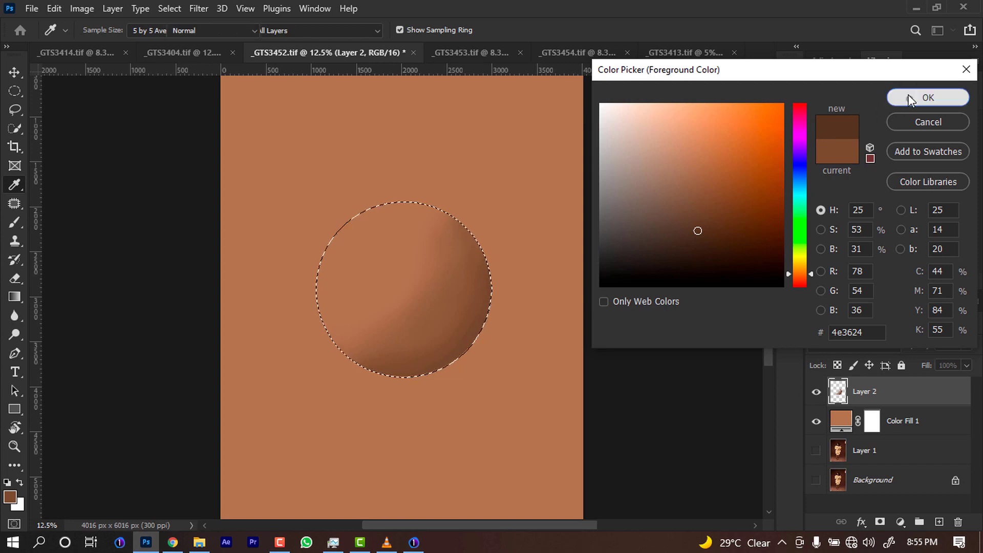
click(924, 97)
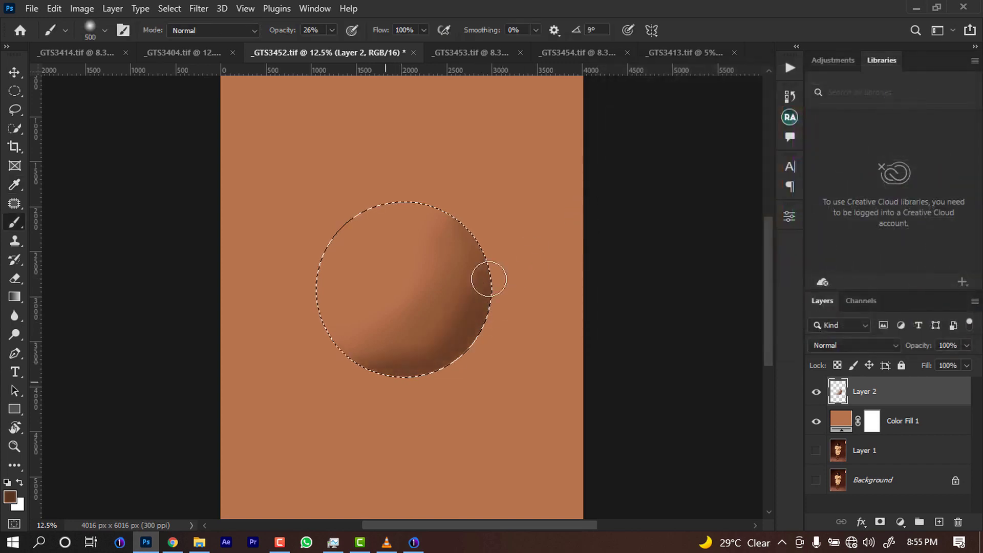
drag(489, 279, 446, 339)
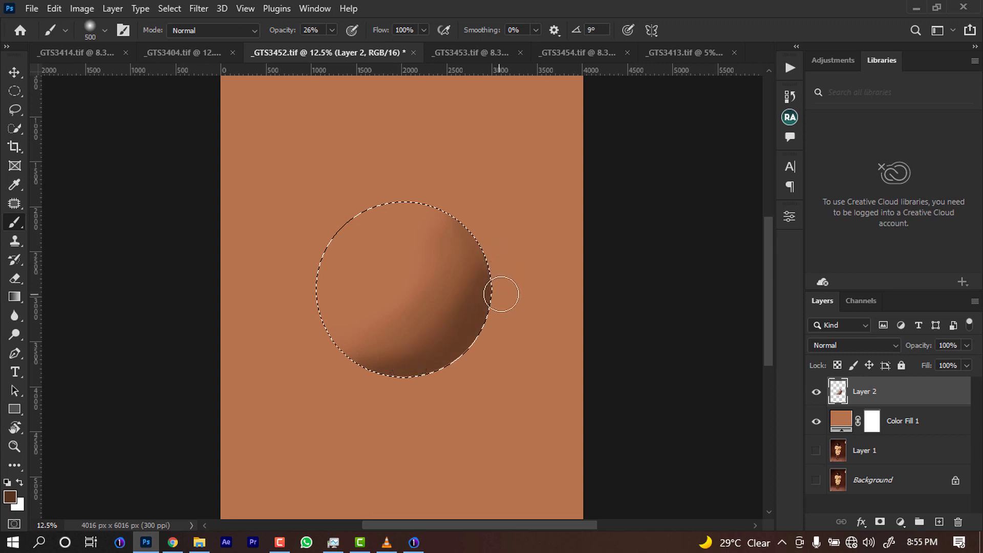
key(bracketright)
key(bracketright)
key(bracketright)
key(bracketright)
key(bracketright)
drag(475, 260, 471, 244)
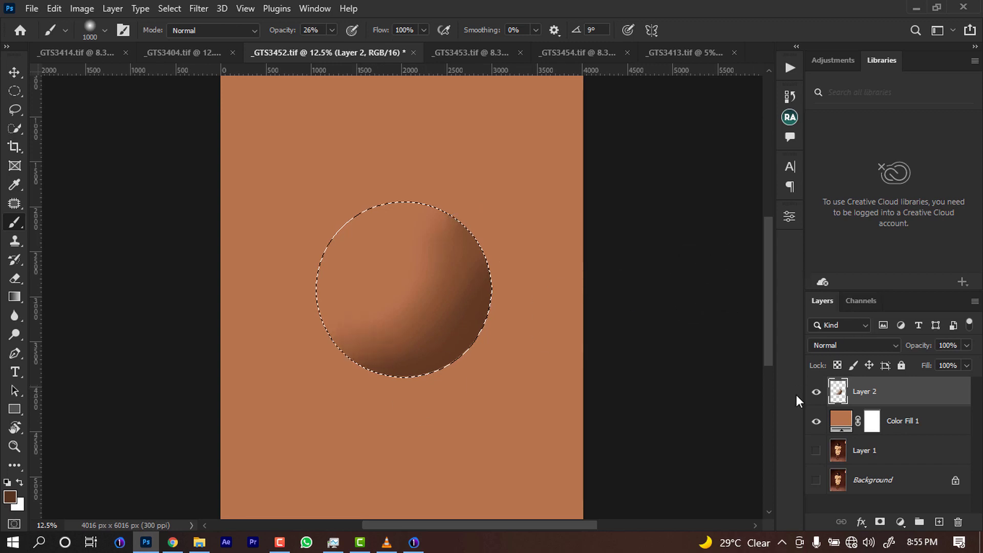
- Deselect, add a new layer above Color Fill 1, and draw a thin ellipse below the sphere
key(ctrl+d)
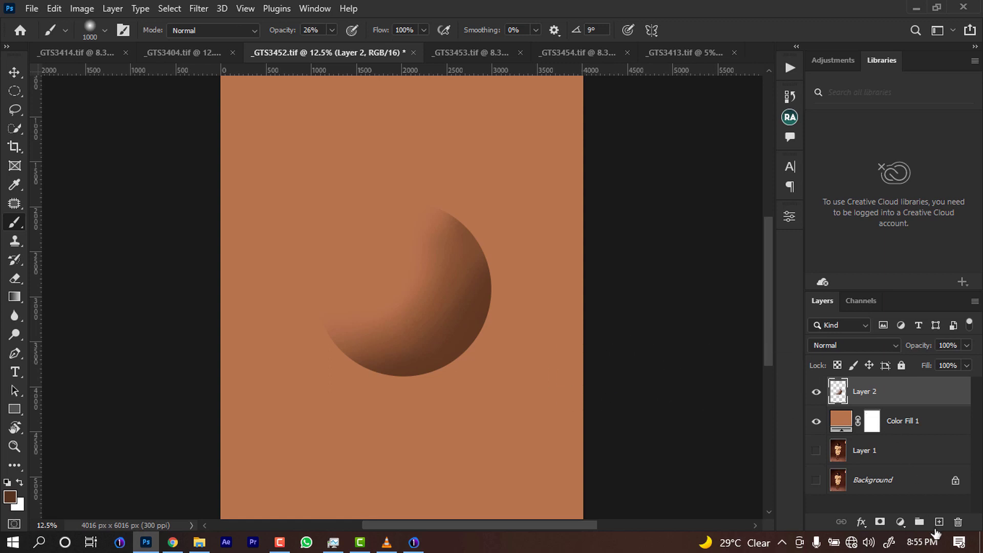
click(890, 427)
click(940, 522)
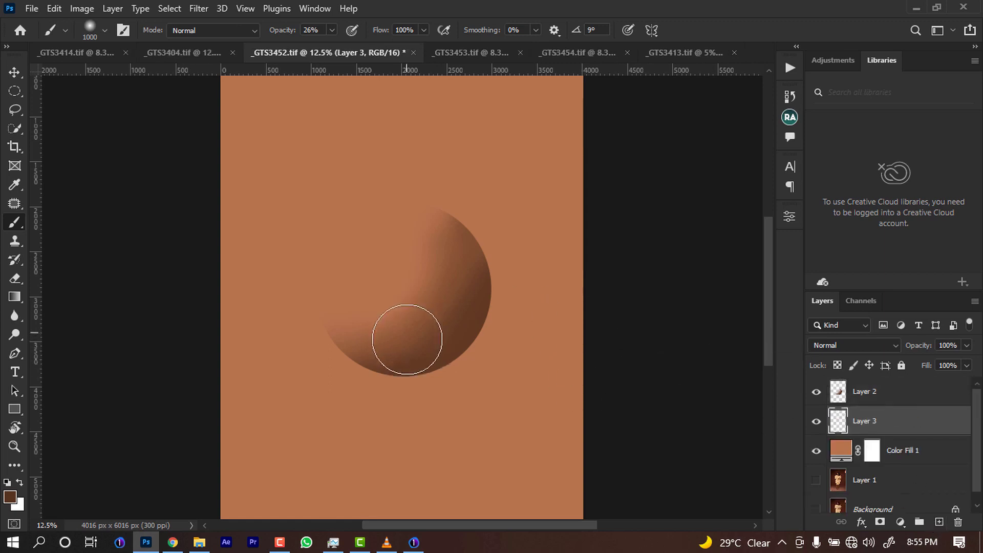
click(15, 91)
click(84, 105)
drag(330, 373, 561, 373)
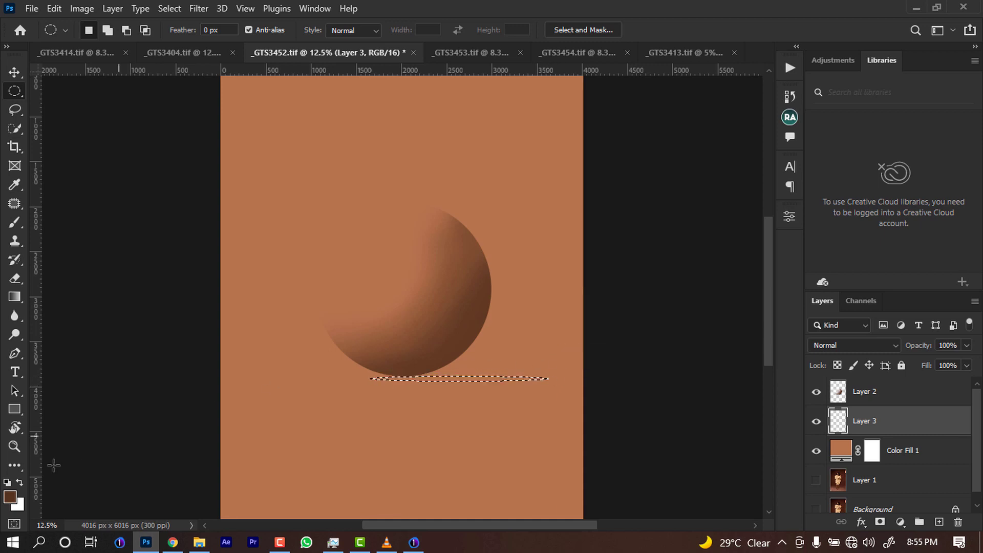
- Fill the ellipse with near-black brown and nudge the shadow up under the sphere
click(10, 497)
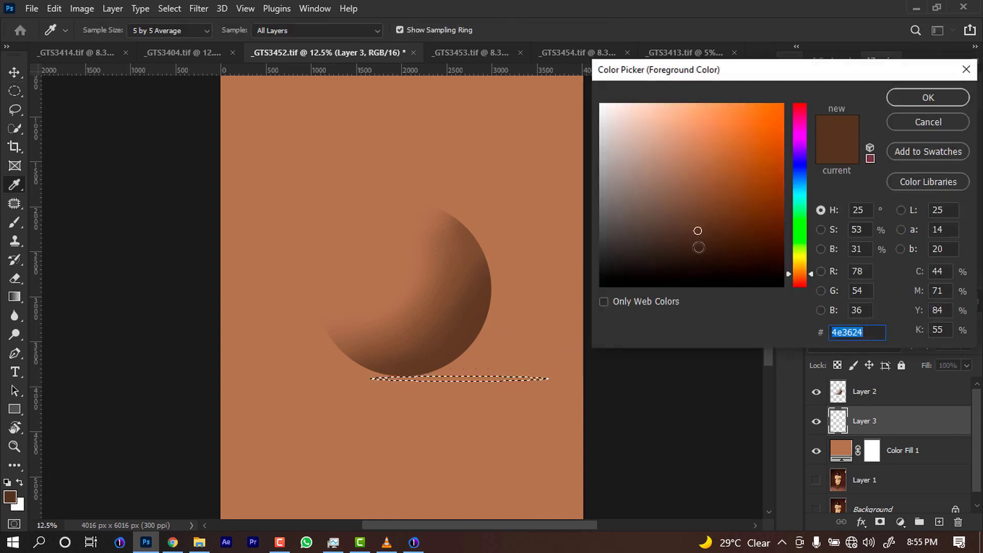
drag(698, 246, 700, 270)
click(931, 97)
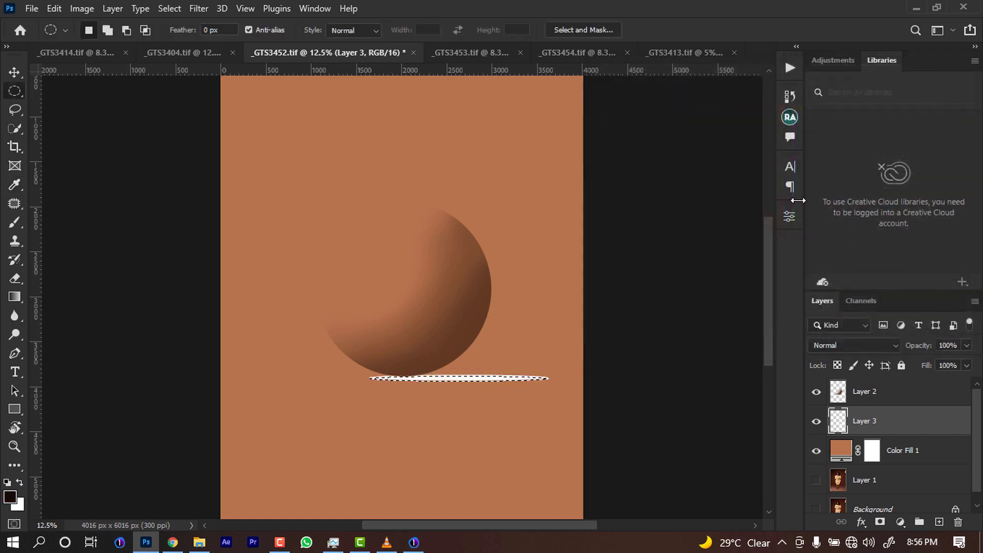
key(alt+BackSpace)
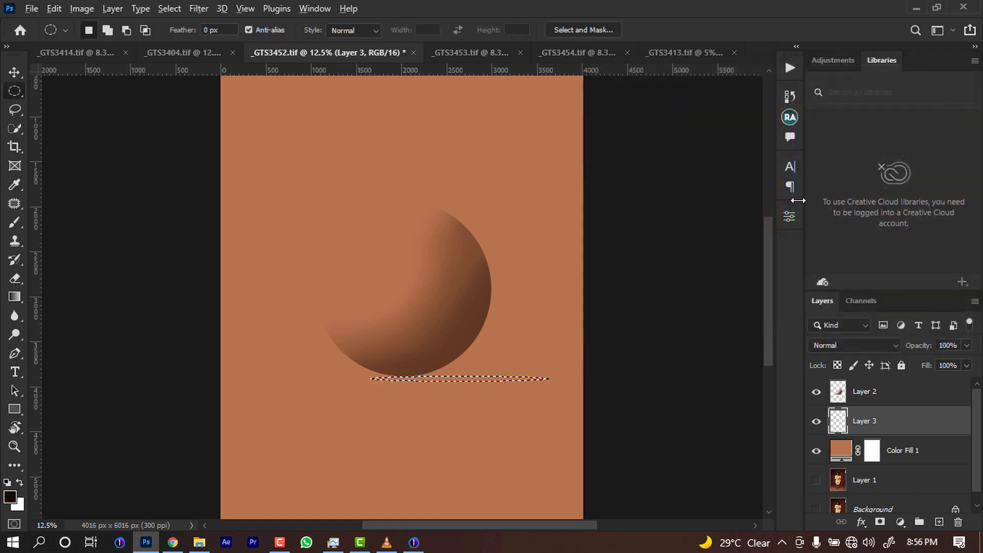
click(605, 286)
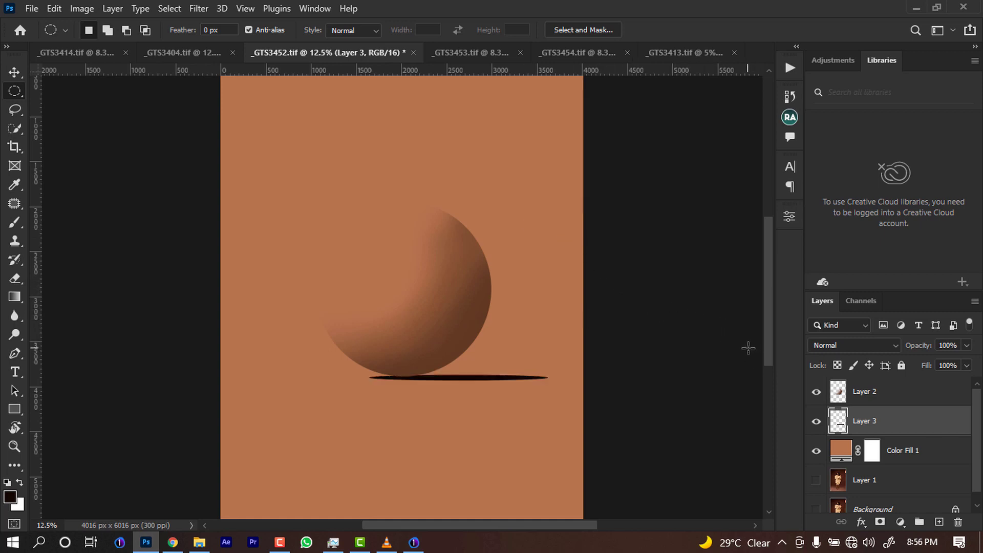
click(13, 72)
key(shift+Up)
key(shift+Up)
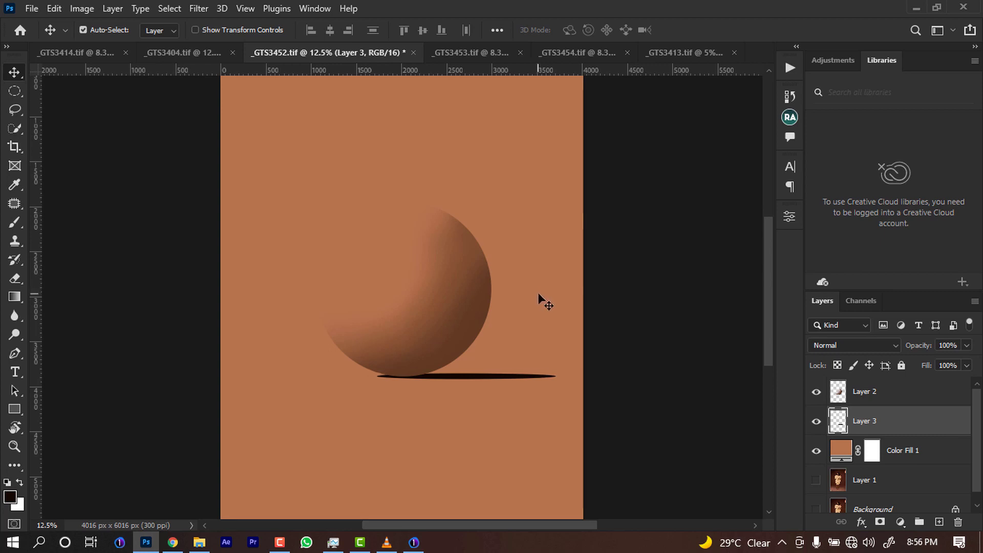
- Apply Filter > Blur > Gaussian Blur to the shadow at a 20.8-pixel radius
click(199, 9)
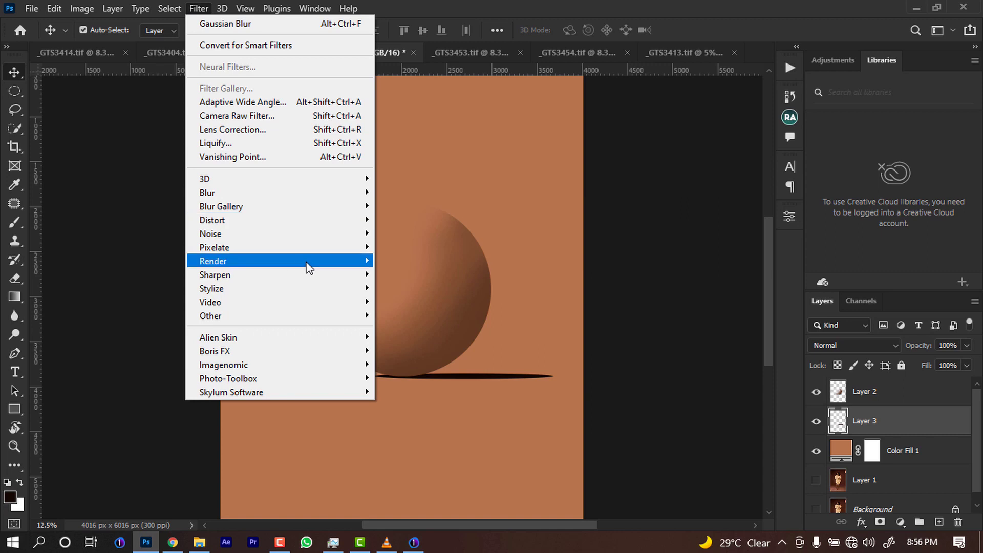
mouse_move(324, 193)
click(438, 247)
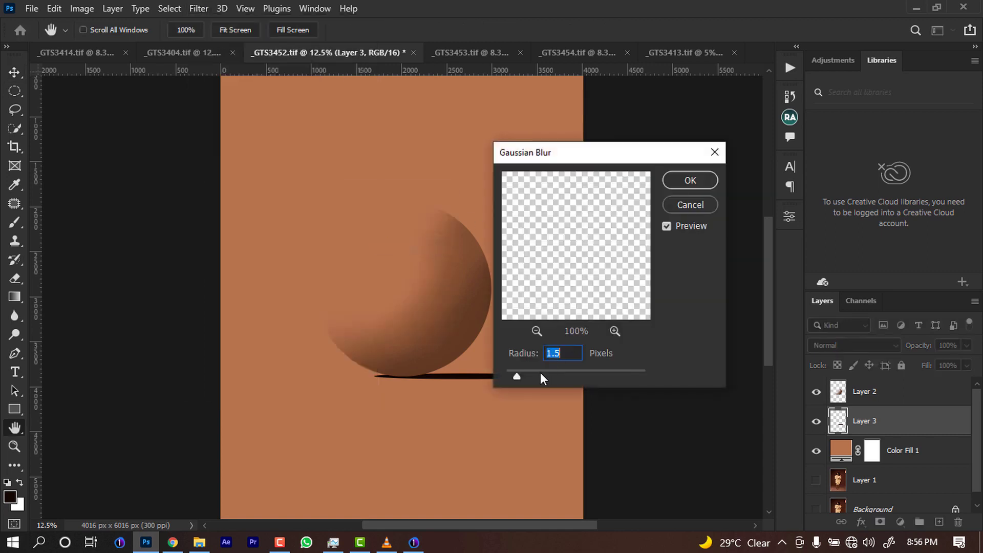
drag(552, 372, 581, 370)
click(556, 372)
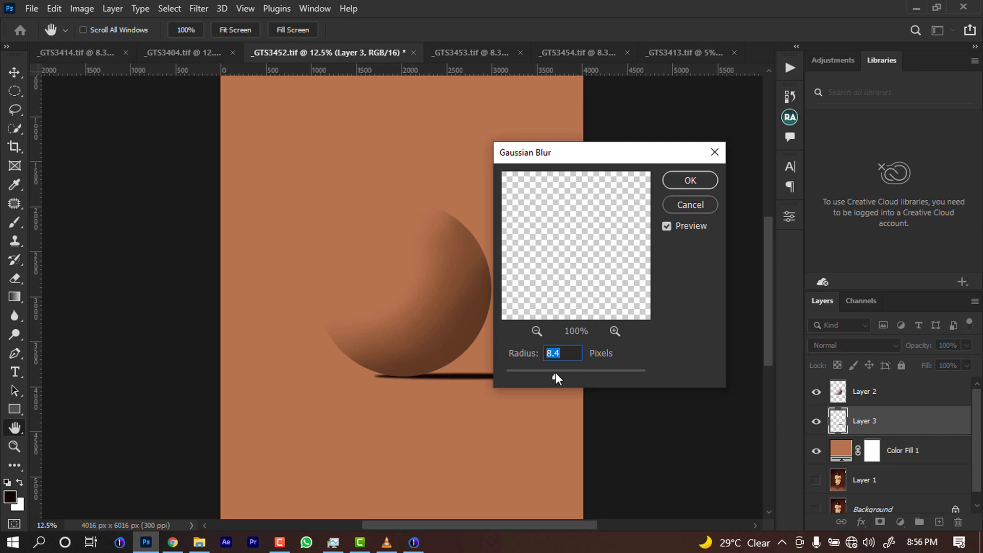
drag(562, 370, 571, 364)
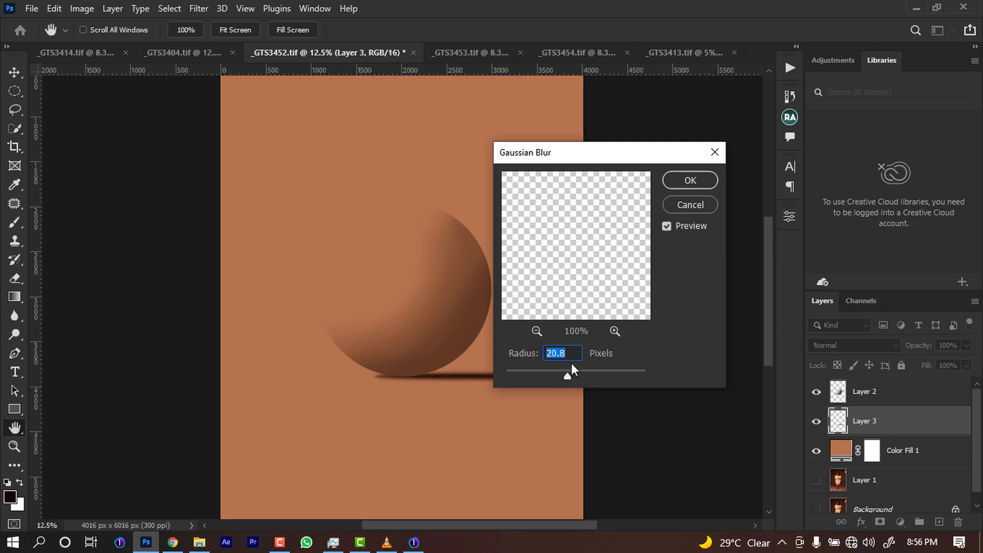
click(690, 181)
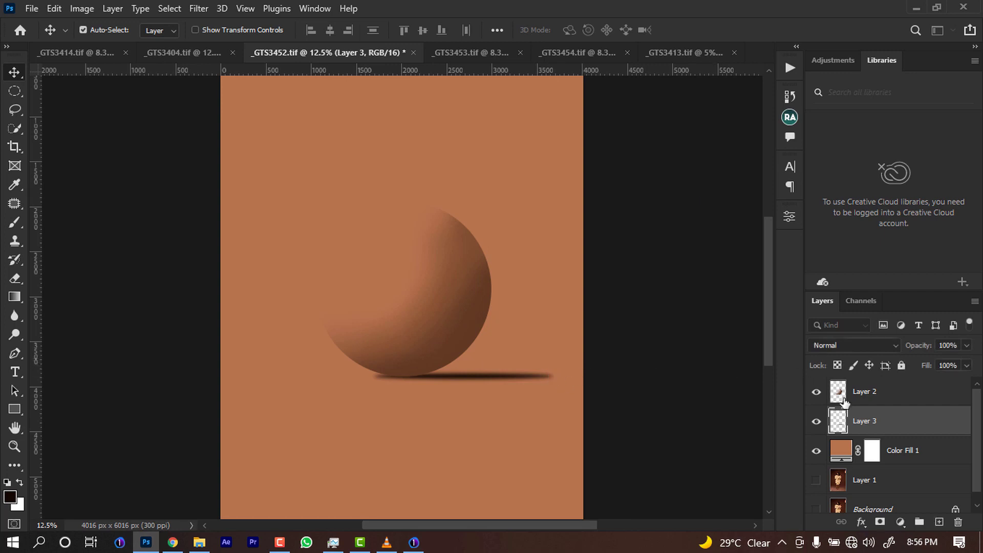
- Add a layer mask to Layer 3 and paint black at 22% flow over the shadow's right end
click(879, 522)
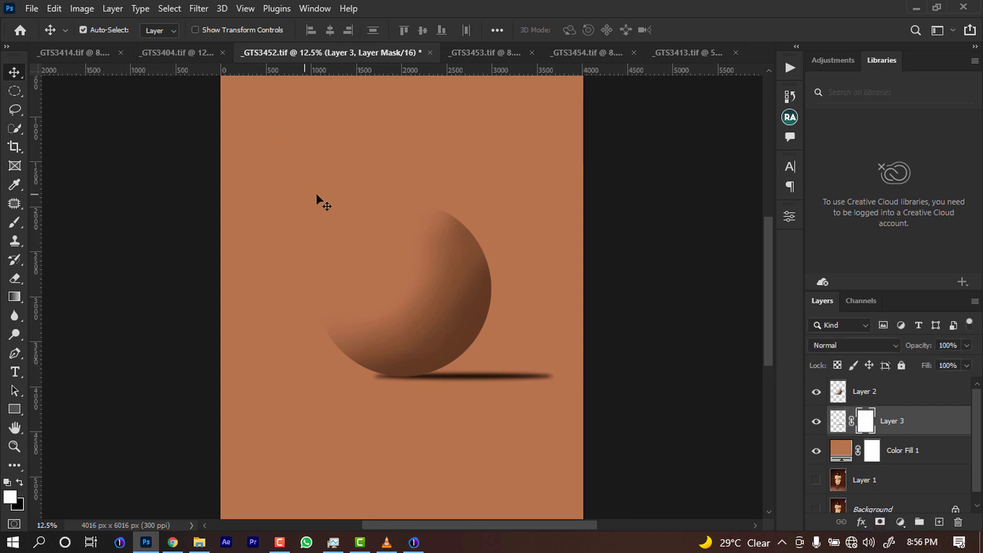
key(b)
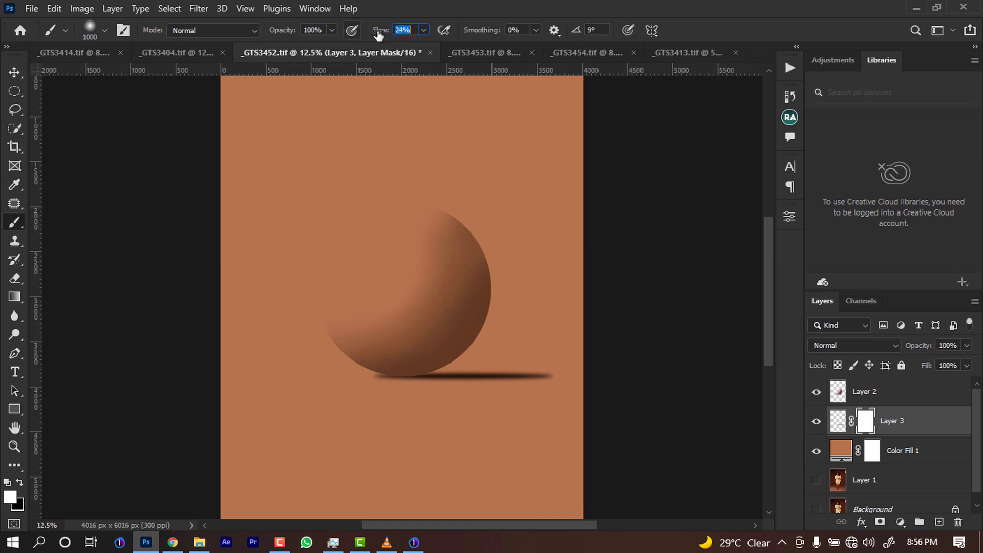
drag(379, 35, 376, 35)
key(x)
mouse_move(522, 395)
mouse_down()
mouse_move(544, 379)
mouse_move(492, 390)
mouse_move(688, 412)
mouse_move(526, 390)
mouse_move(637, 396)
mouse_move(582, 380)
mouse_up()
key(ctrl+minus)
key(ctrl+minus)
key(ctrl+minus)
key(ctrl+minus)
key(ctrl+minus)
key(ctrl+minus)
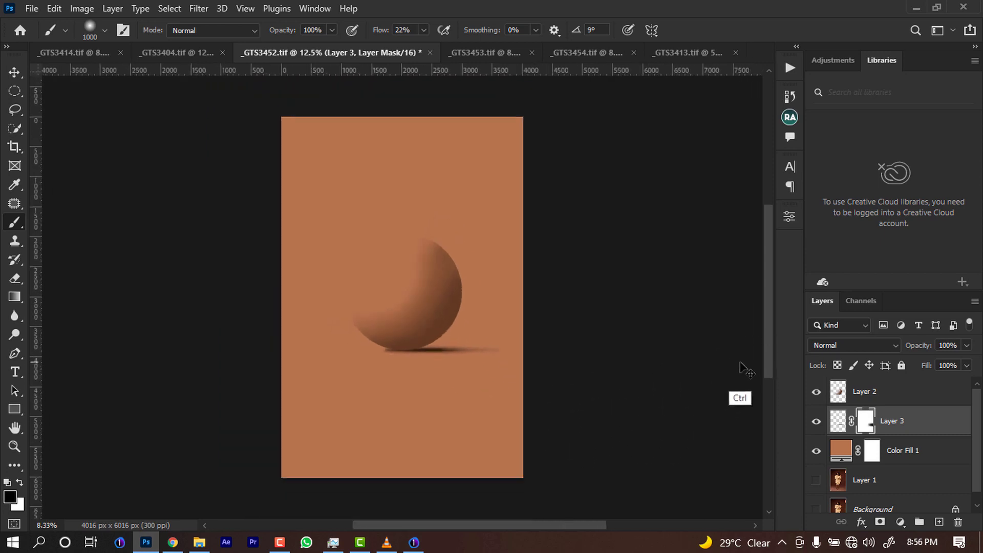
key(ctrl+plus)
key(ctrl+plus)
key(ctrl+plus)
key(ctrl+plus)
key(ctrl+plus)
key(ctrl+plus)
key(ctrl+minus)
key(ctrl+minus)
key(ctrl+plus)
key(ctrl+plus)
key(ctrl+plus)
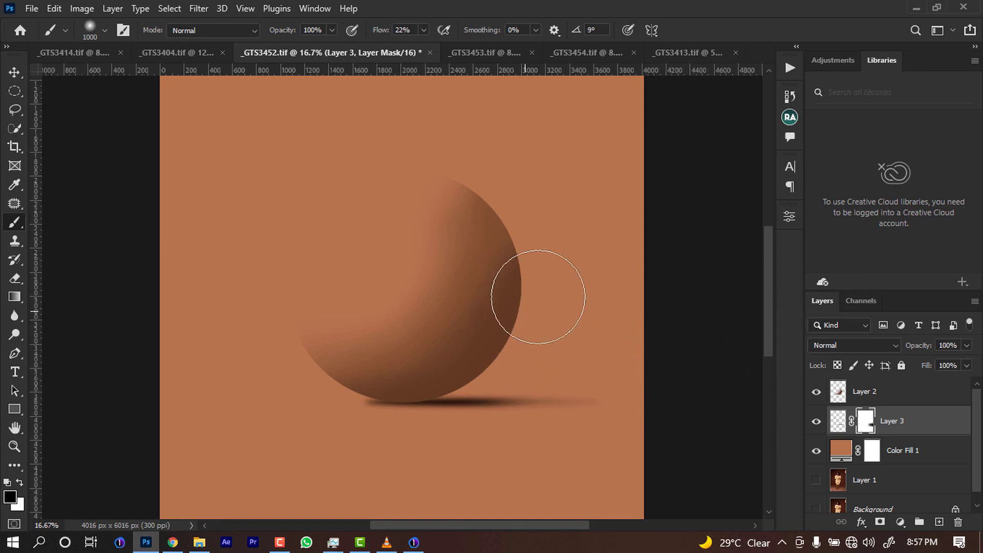
- Briefly hide the background fill to check the shadow, then load Layer 2's crescent as a selection
click(815, 452)
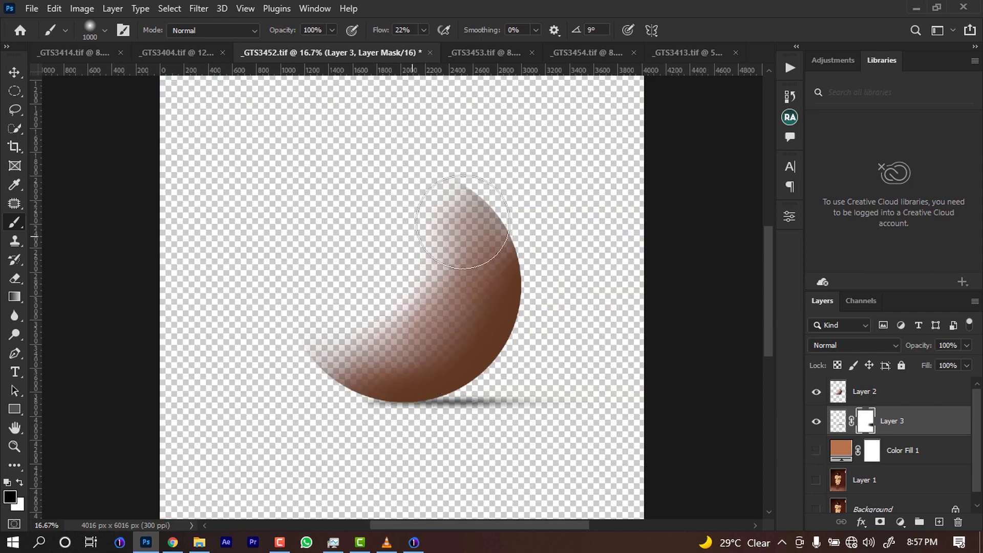
click(816, 450)
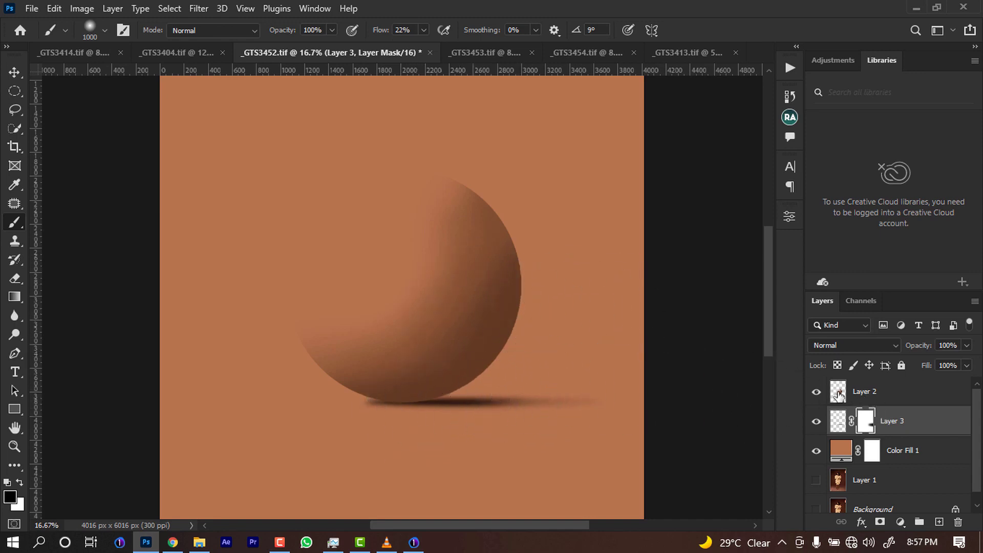
ctrl+click(838, 394)
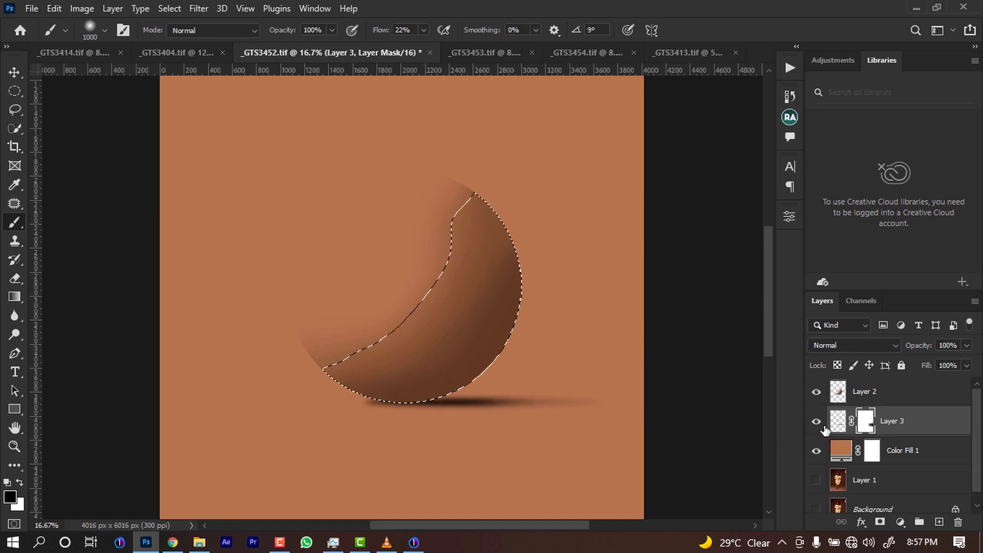
- Leave the foreground colour unchanged and make Layer 2 the active layer
click(10, 496)
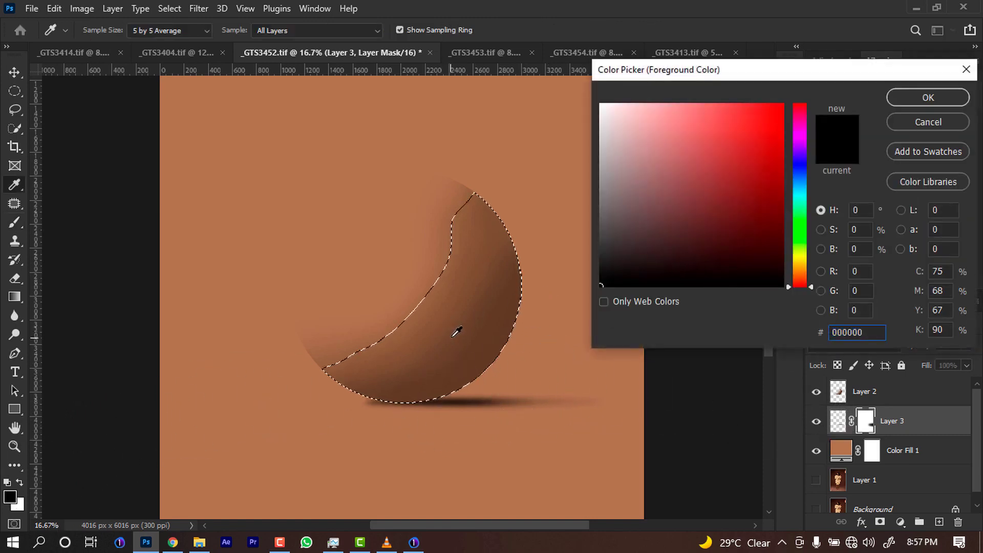
text(ffffff)
click(928, 122)
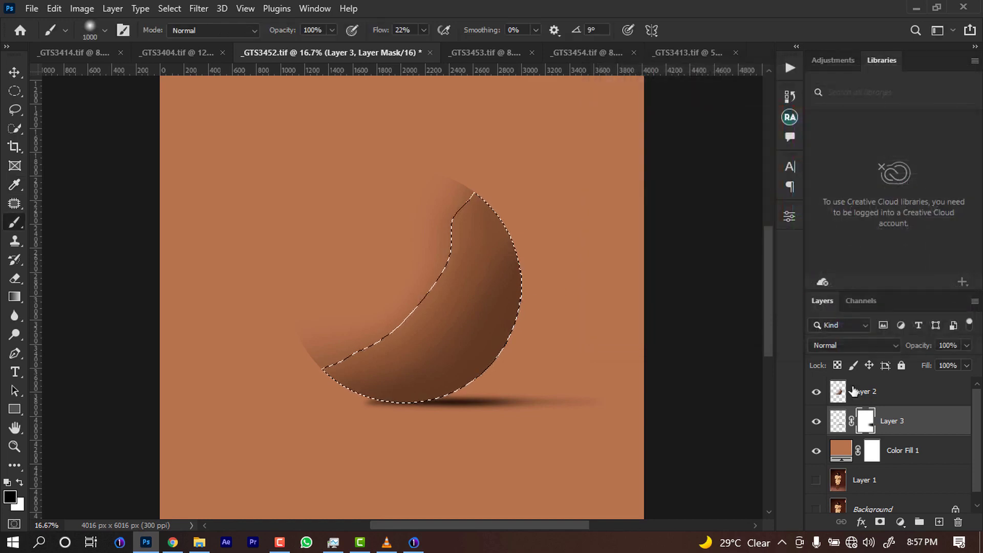
click(839, 409)
click(842, 393)
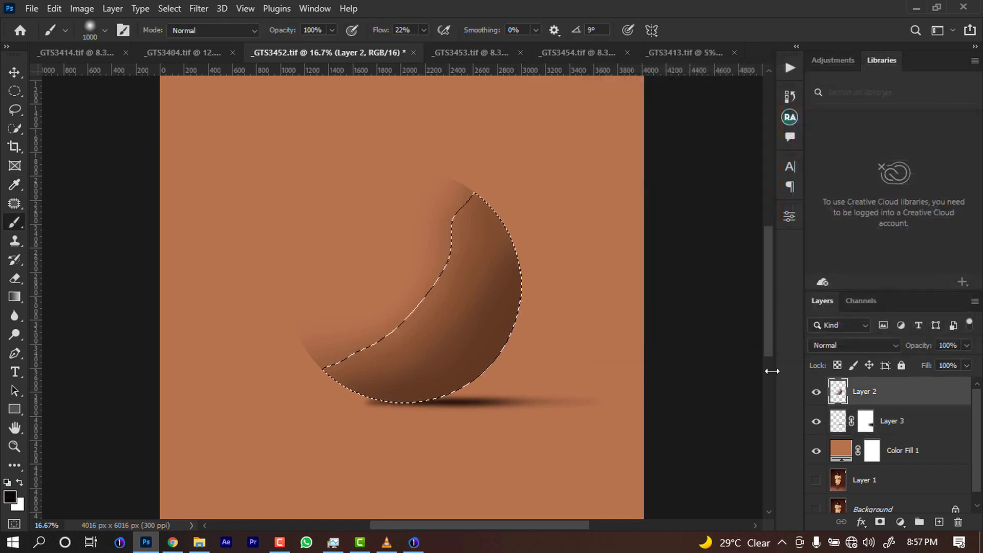
- Sample the sphere to set dark brown 261a11, shrink the brush to 500, and deselect
click(12, 495)
click(438, 361)
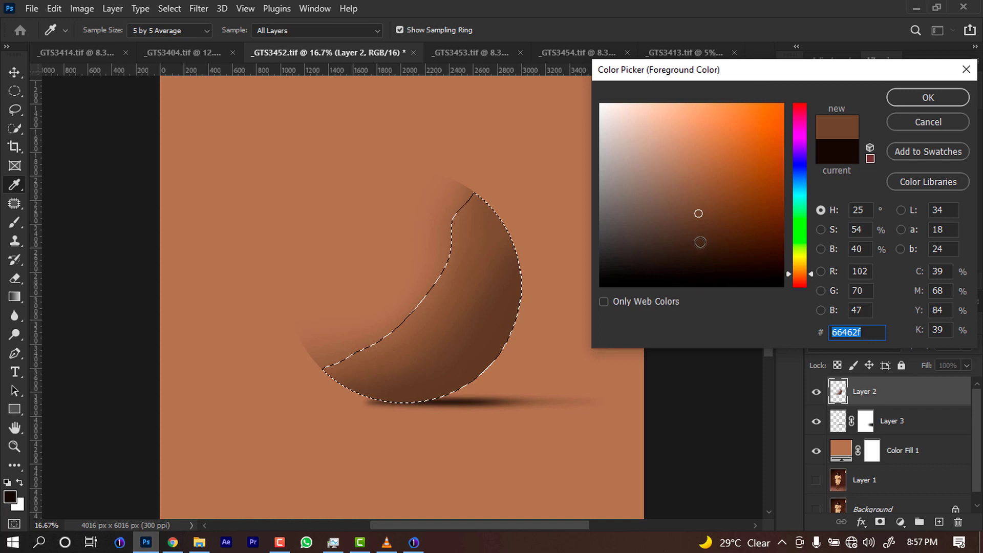
drag(700, 242, 701, 260)
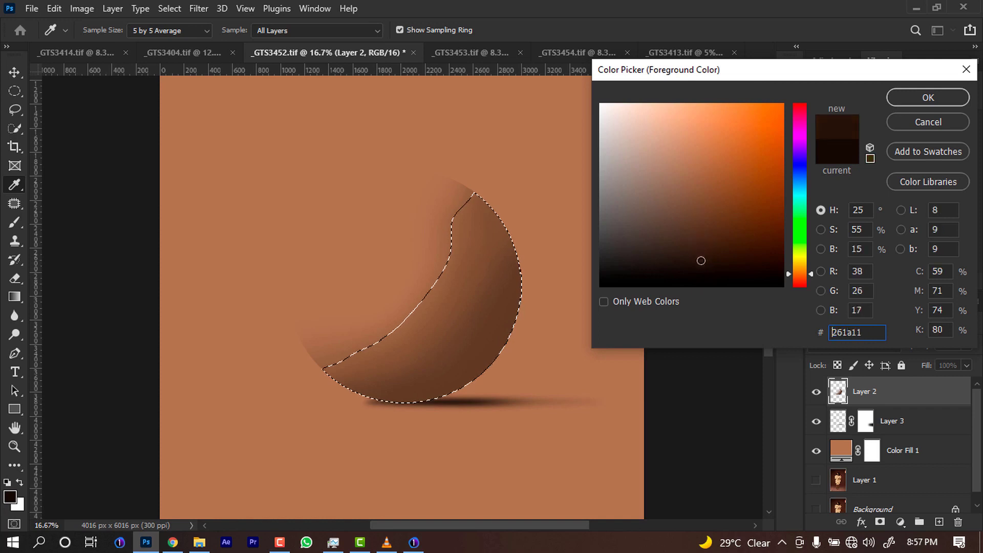
click(917, 98)
key(bracketleft)
key(bracketleft)
key(bracketleft)
key(bracketleft)
key(bracketleft)
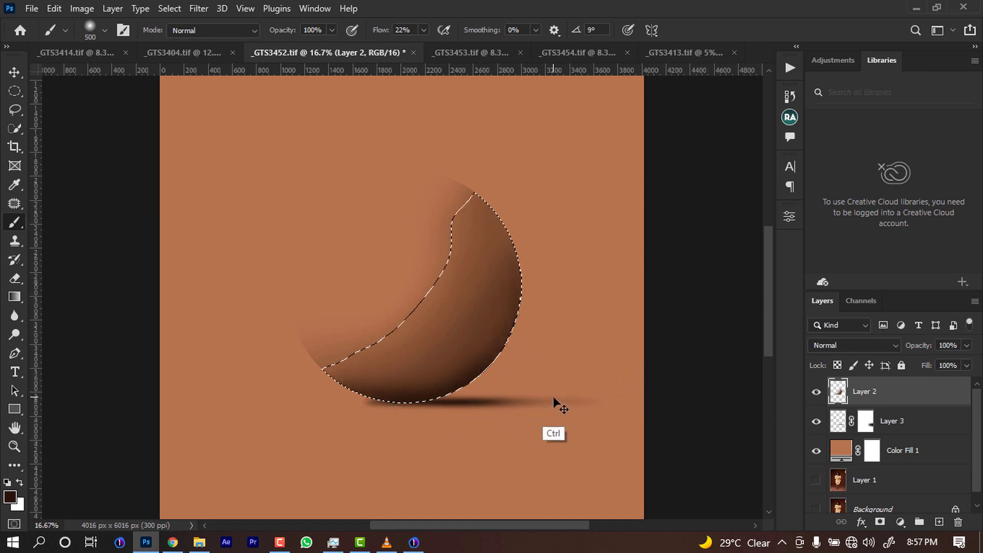
key(ctrl+d)
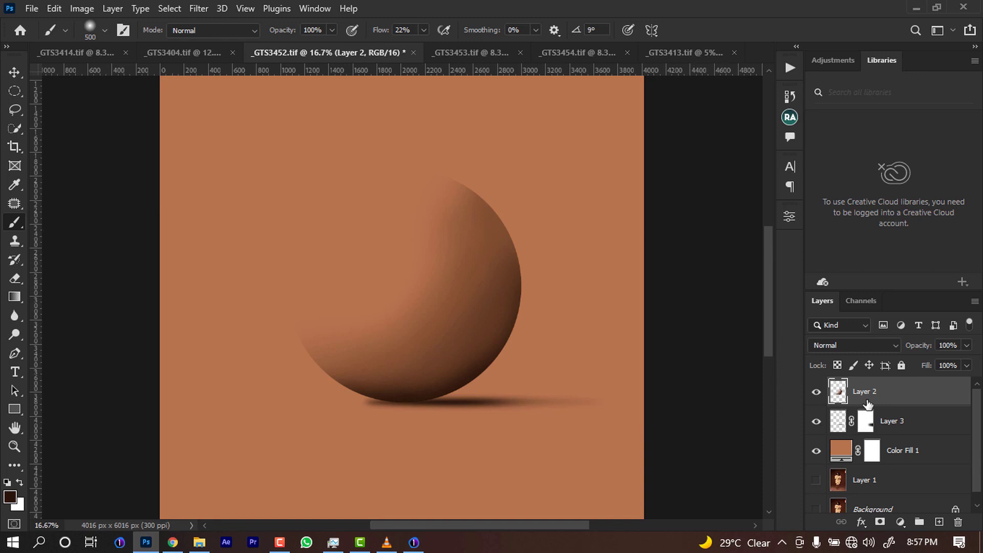
- Delete Layer 2, Layer 3 and Color Fill 1, and make Layer 1 visible again
shift+click(907, 454)
key(Delete)
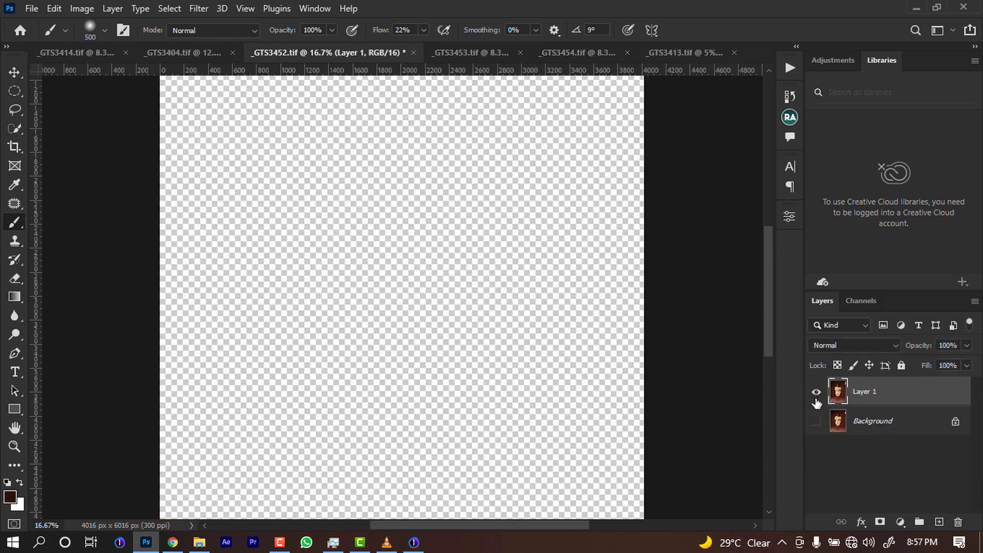
click(817, 392)
- Zoom in on the dress's belly area and bring up the new adjustment layer list
key(ctrl+plus)
key(ctrl+plus)
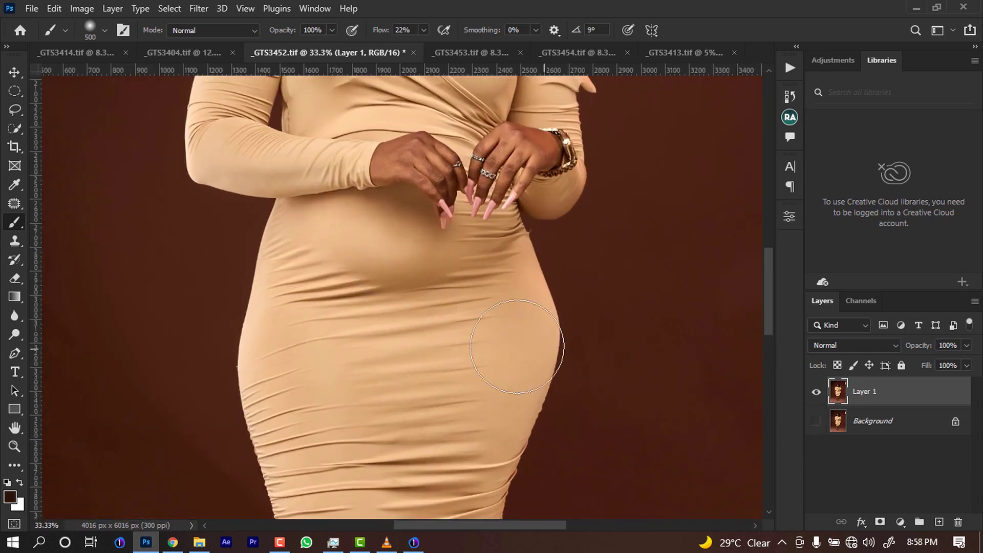
drag(409, 377, 414, 366)
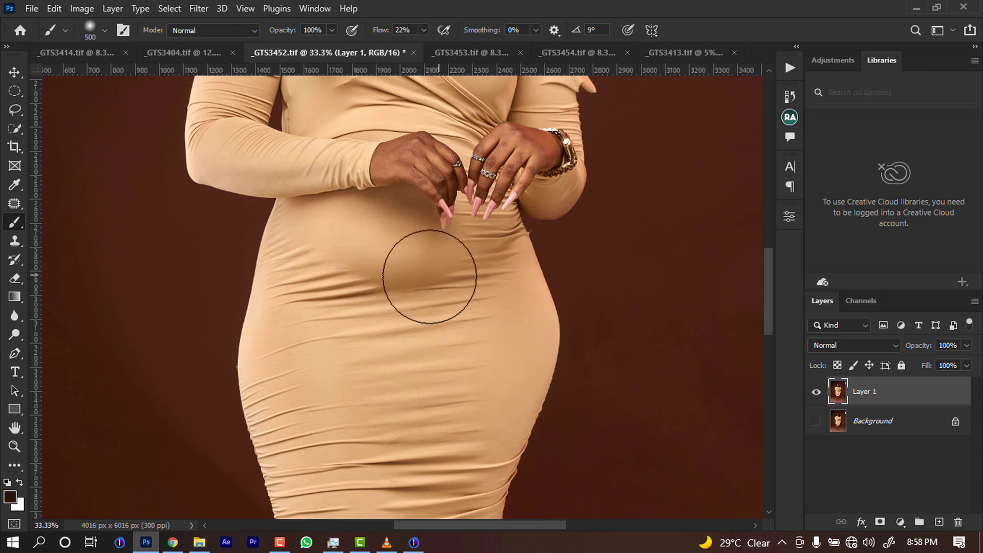
mouse_move(476, 266)
mouse_down()
mouse_move(396, 278)
mouse_move(451, 270)
mouse_move(407, 278)
mouse_move(430, 283)
mouse_up()
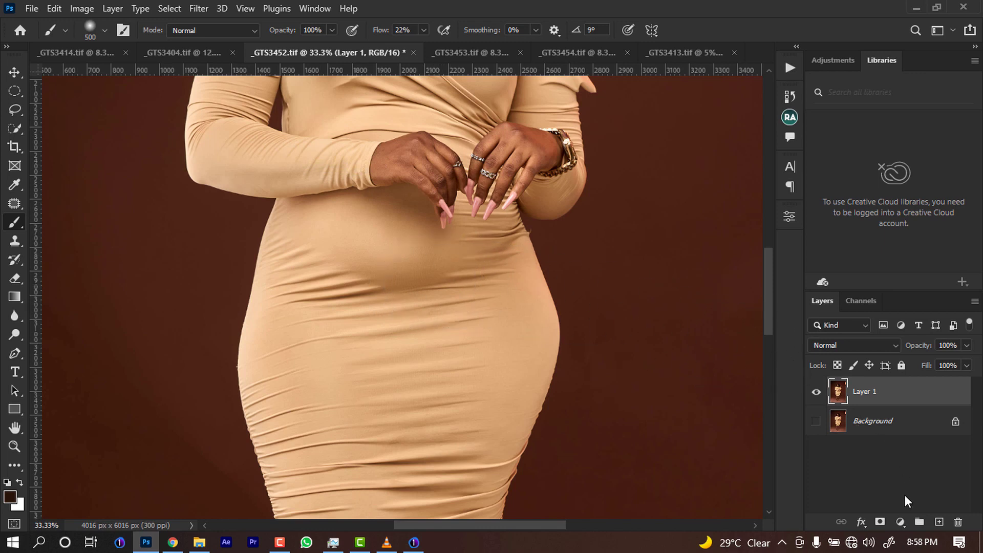
click(900, 522)
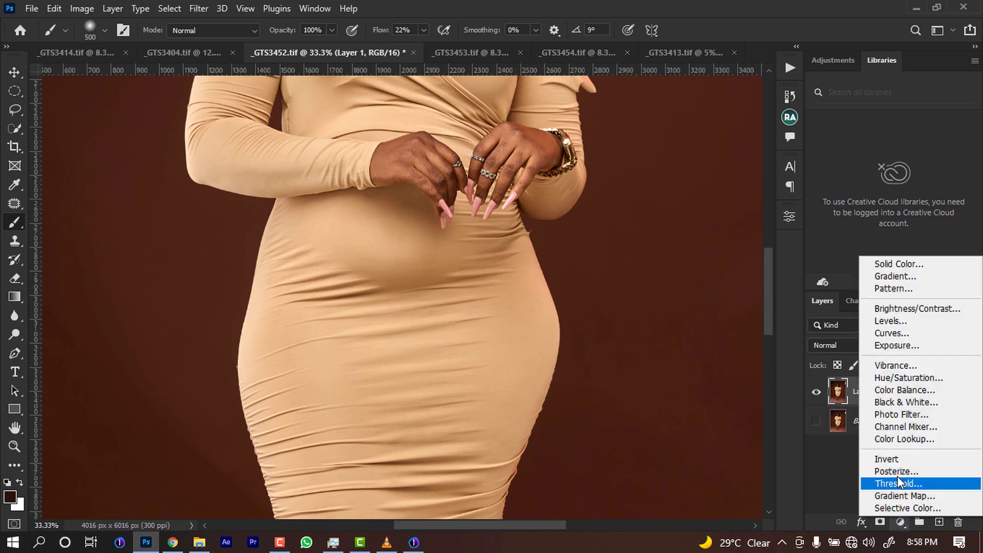
- Add a brightening Curves layer, invert its mask, and paint the lift over the dress fold at low flow
click(892, 333)
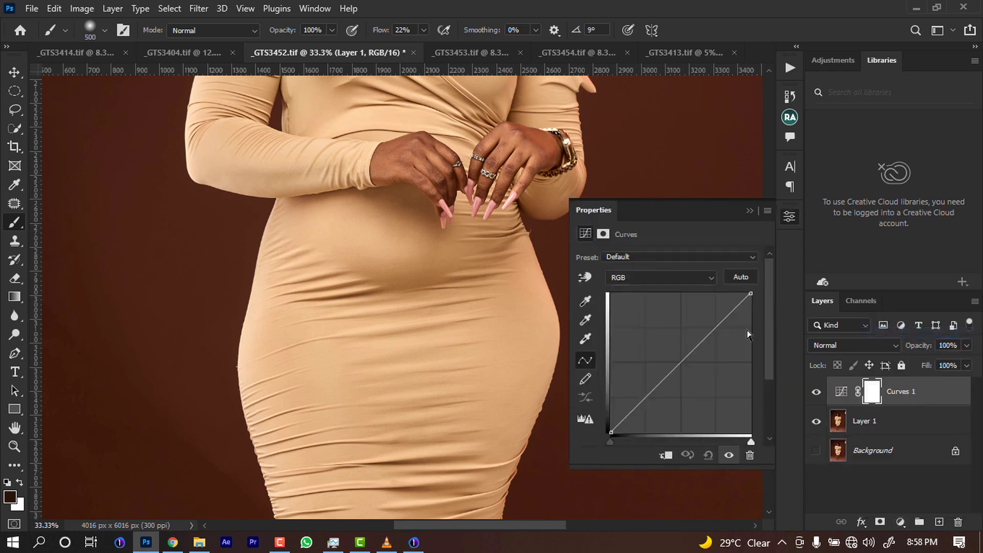
drag(676, 365, 669, 344)
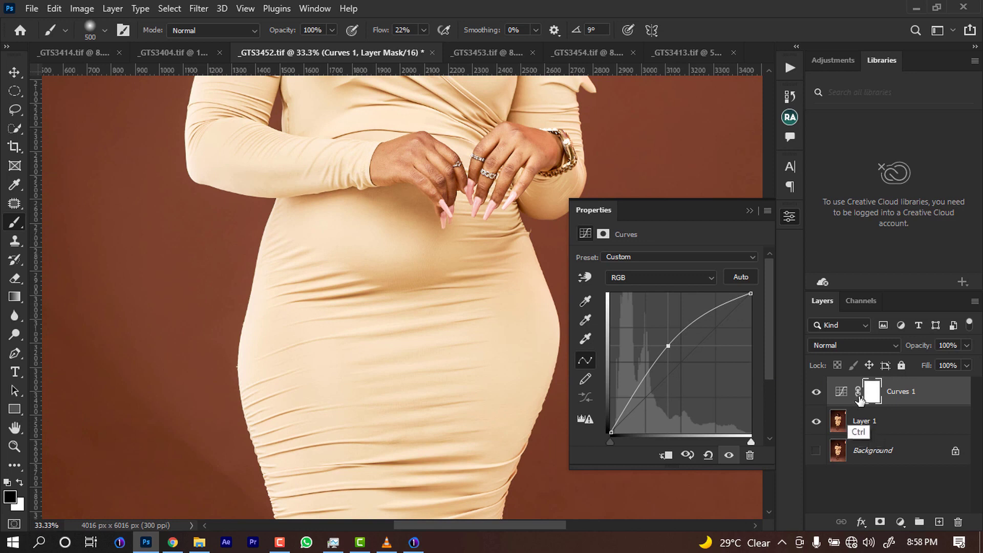
key(ctrl+i)
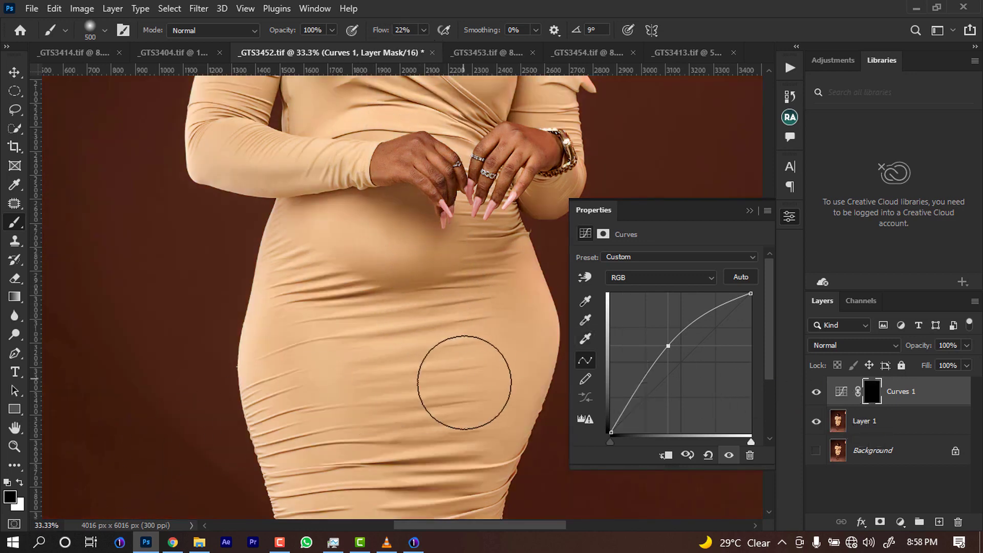
key(x)
mouse_move(388, 31)
mouse_down()
mouse_move(368, 35)
mouse_move(389, 34)
mouse_up()
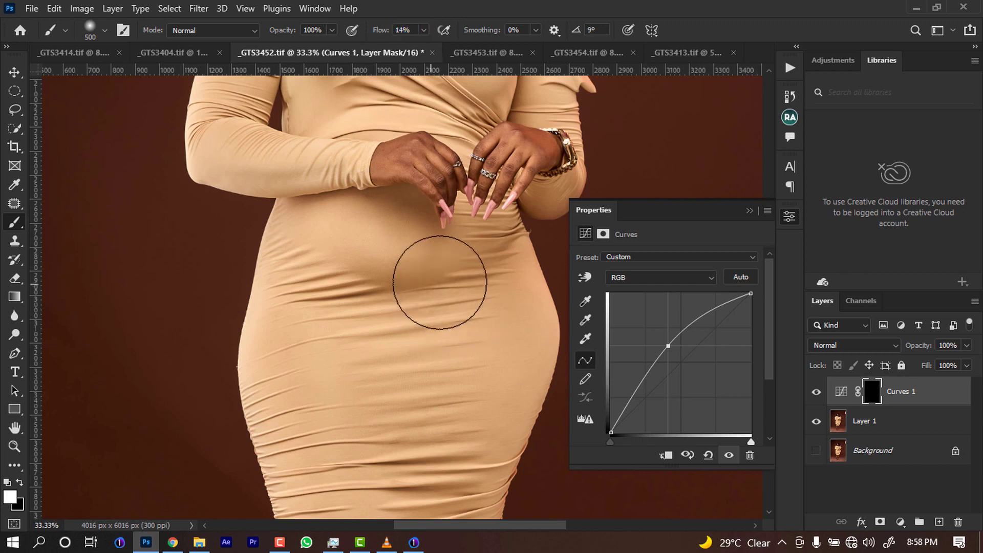
mouse_move(428, 285)
mouse_down()
mouse_move(402, 286)
mouse_move(431, 285)
mouse_move(358, 285)
mouse_up()
key(bracketleft)
key(bracketleft)
key(bracketleft)
key(bracketleft)
key(bracketleft)
key(bracketleft)
key(bracketleft)
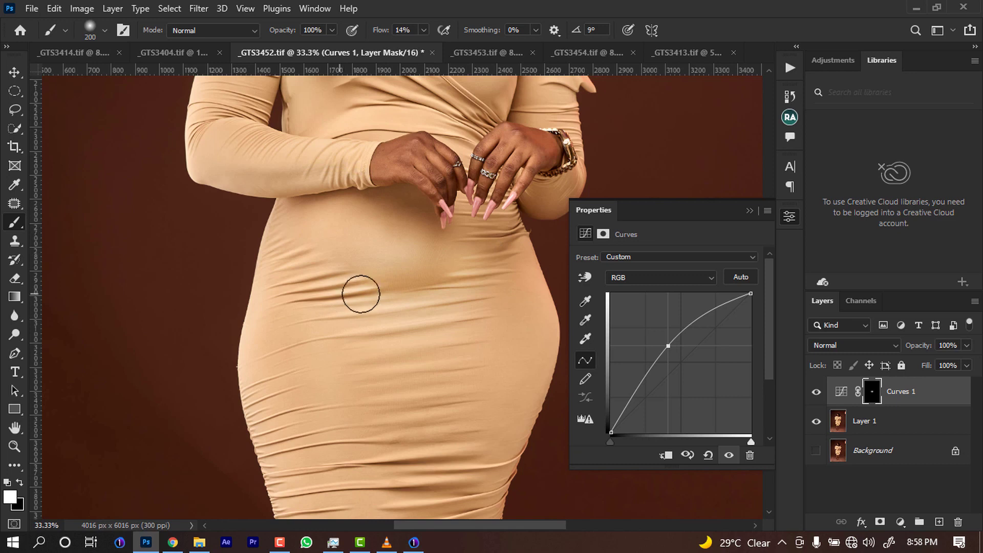
- Compare with Curves 1 hidden, then lower its Red curve slightly to reduce red
click(816, 393)
click(817, 392)
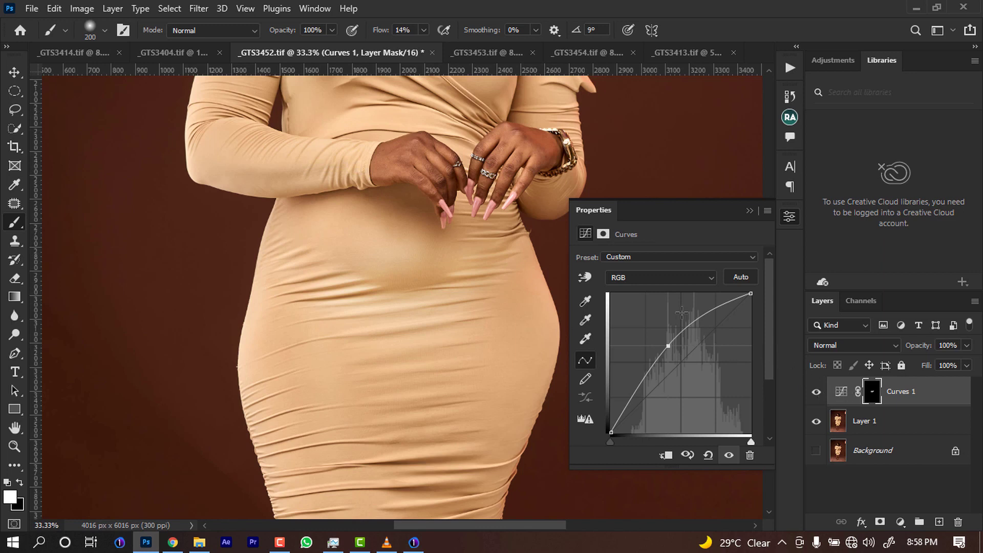
click(660, 277)
click(635, 300)
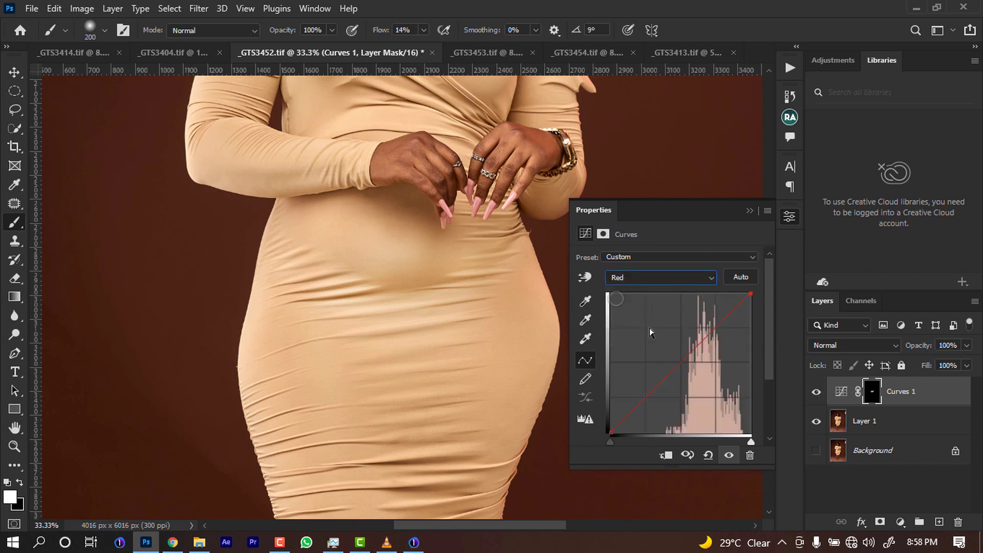
click(682, 362)
drag(681, 362, 678, 366)
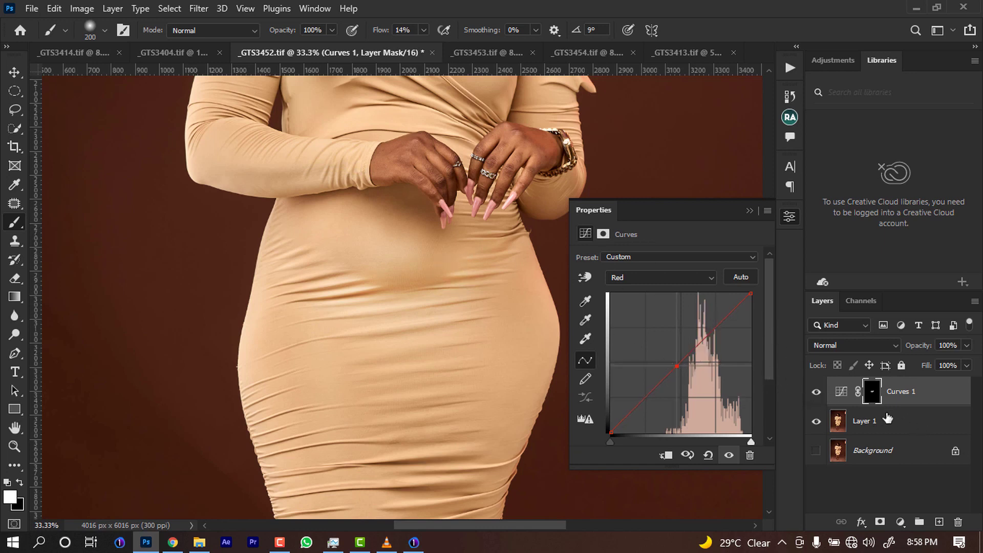
- Add Curves 2 with the RGB curve bent up, invert its mask, and paint it into the waist crease
click(900, 521)
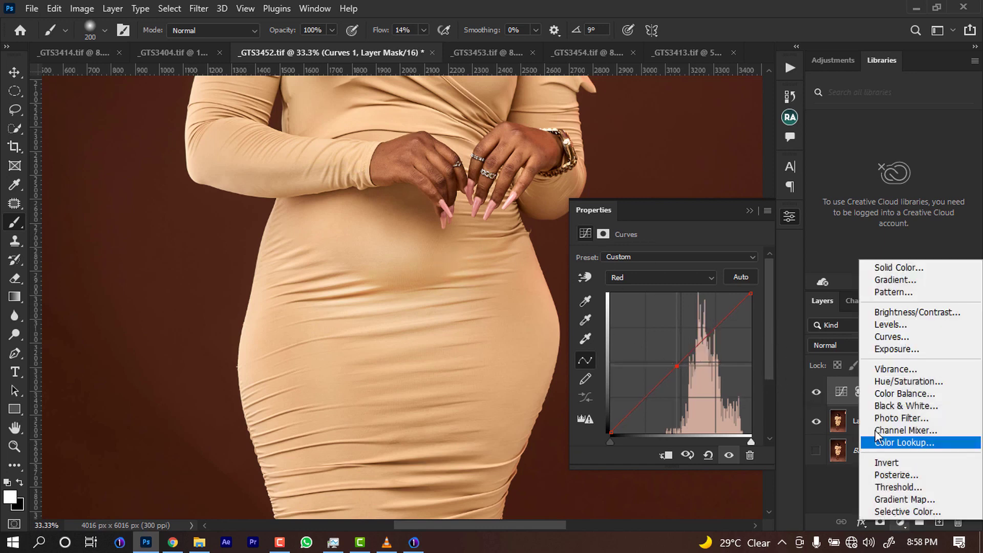
click(884, 338)
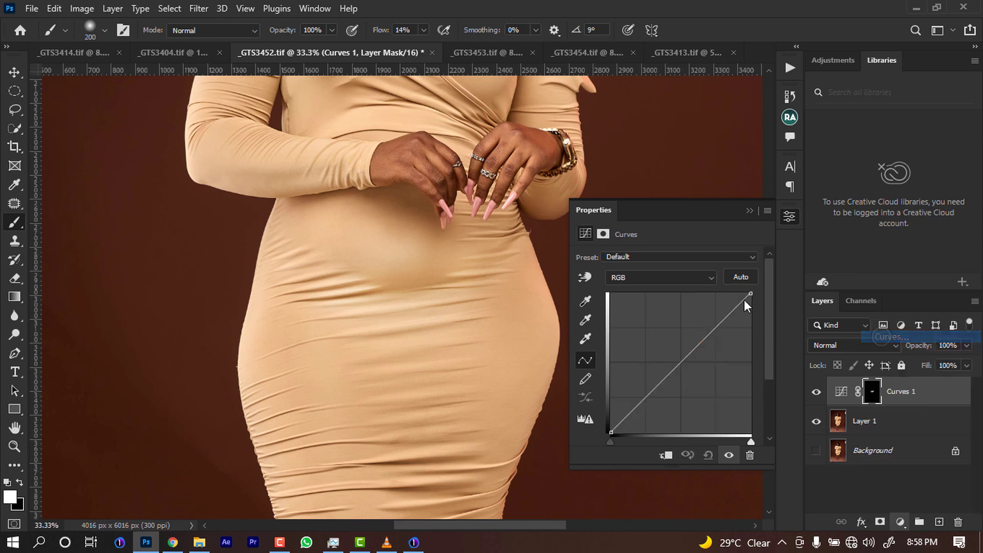
click(684, 361)
drag(685, 361, 673, 334)
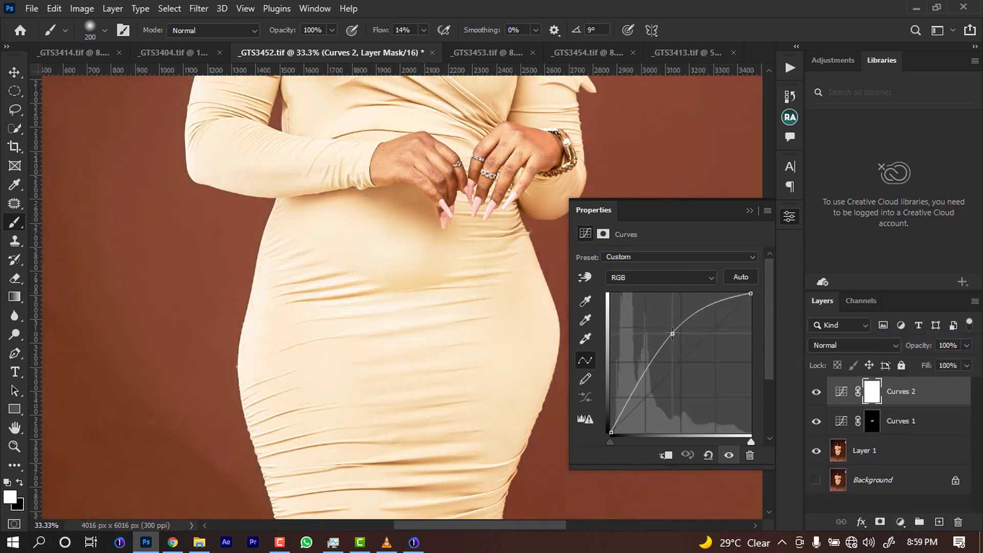
key(ctrl+i)
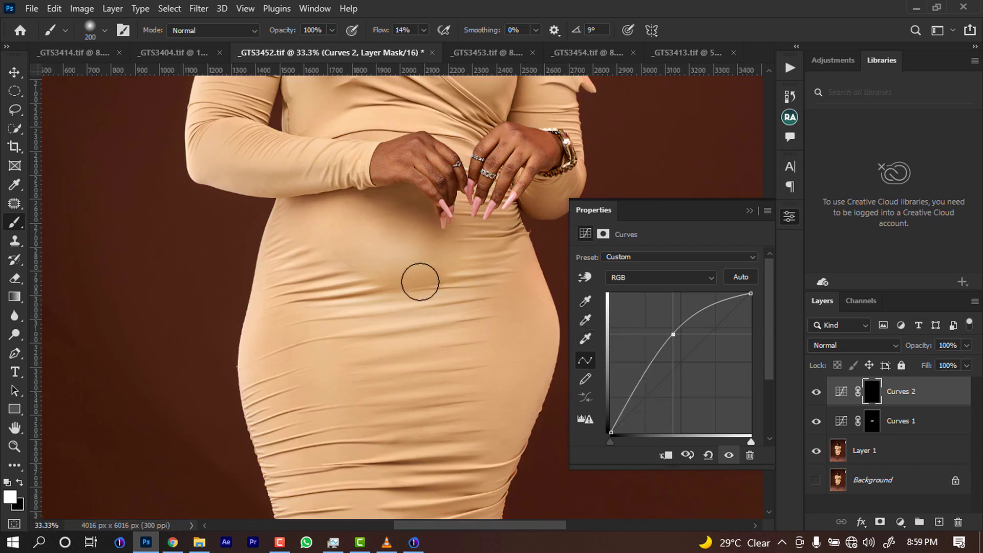
key(bracketleft)
key(bracketleft)
key(bracketleft)
mouse_move(425, 286)
mouse_down()
mouse_move(448, 280)
mouse_move(382, 282)
mouse_move(450, 280)
mouse_move(374, 293)
mouse_move(397, 287)
mouse_up()
- Lower the brush flow, resize the brush, and blend more brightening over the yellowish waist patch
key(bracketleft)
key(bracketleft)
key(bracketleft)
key(bracketleft)
key(bracketleft)
key(bracketleft)
drag(384, 30, 378, 30)
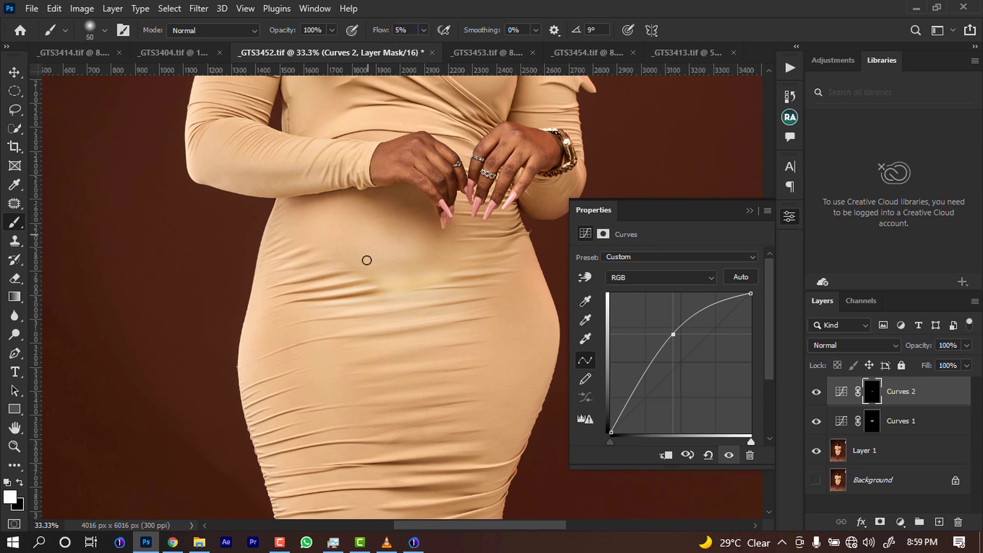
key(bracketleft)
key(bracketleft)
key(bracketleft)
key(bracketright)
key(bracketright)
key(bracketright)
key(bracketright)
key(bracketright)
key(bracketright)
key(bracketright)
key(bracketright)
key(bracketright)
key(bracketright)
key(bracketright)
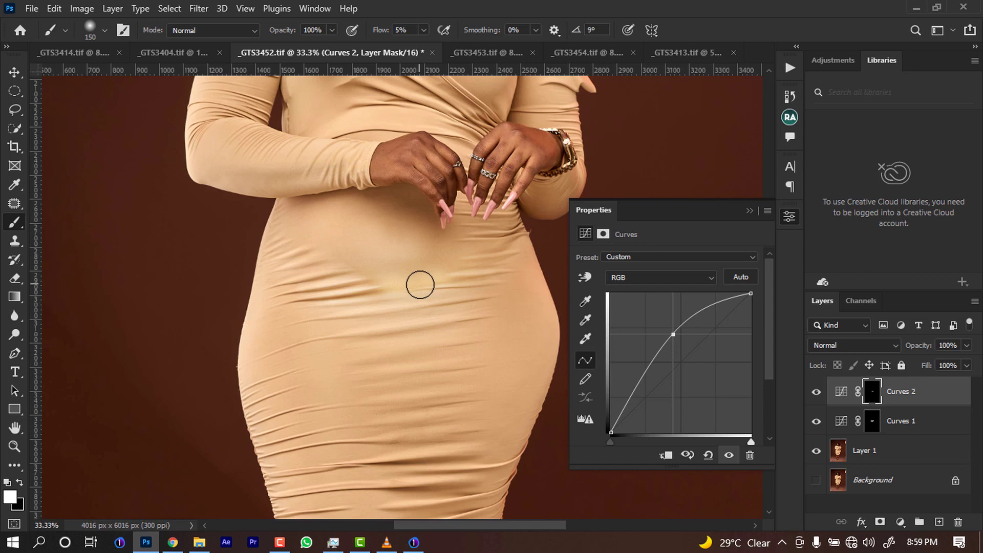
key(bracketright)
key(bracketright)
key(bracketright)
key(bracketright)
key(bracketright)
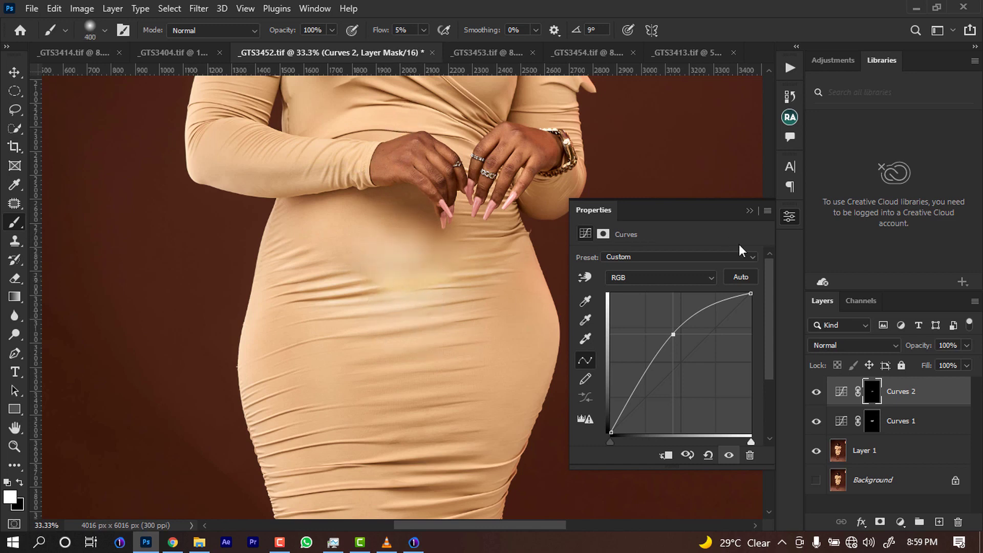
mouse_move(352, 266)
mouse_down()
mouse_move(406, 287)
mouse_move(358, 259)
mouse_move(420, 286)
mouse_up()
- Lift Curves 2's Red channel curve slightly
click(652, 281)
click(646, 290)
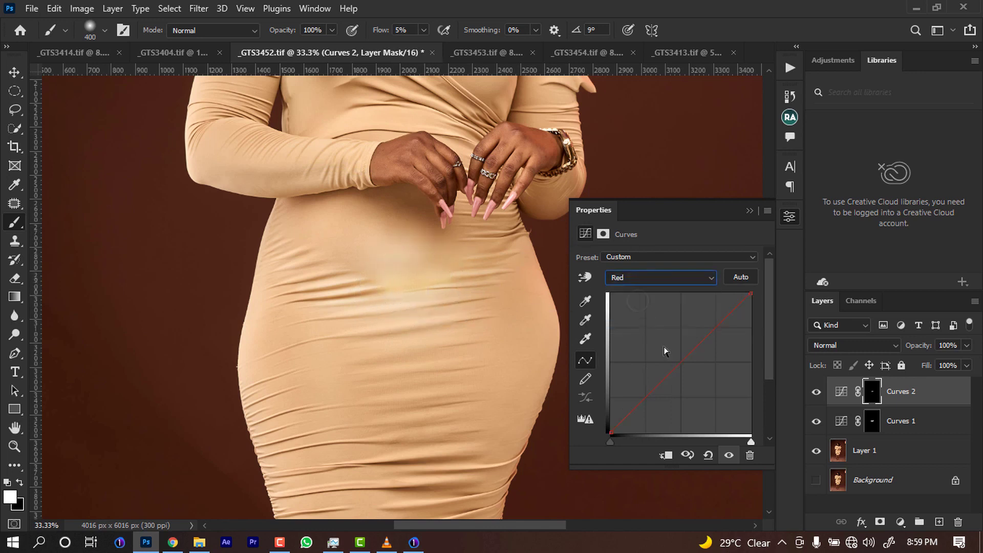
drag(674, 368, 673, 362)
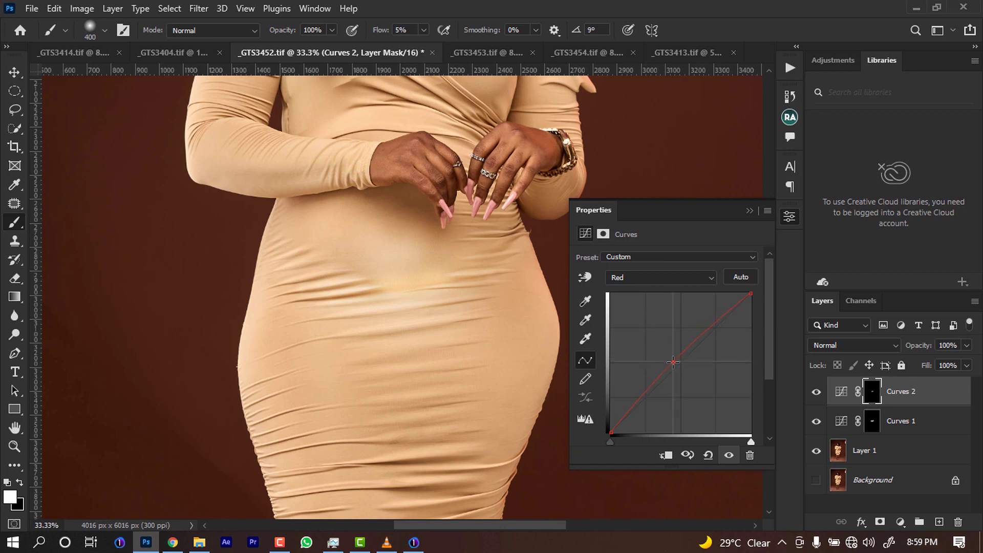
- On Curves 1, add an RGB point, nudge the Red curve, and open the Green channel
click(851, 418)
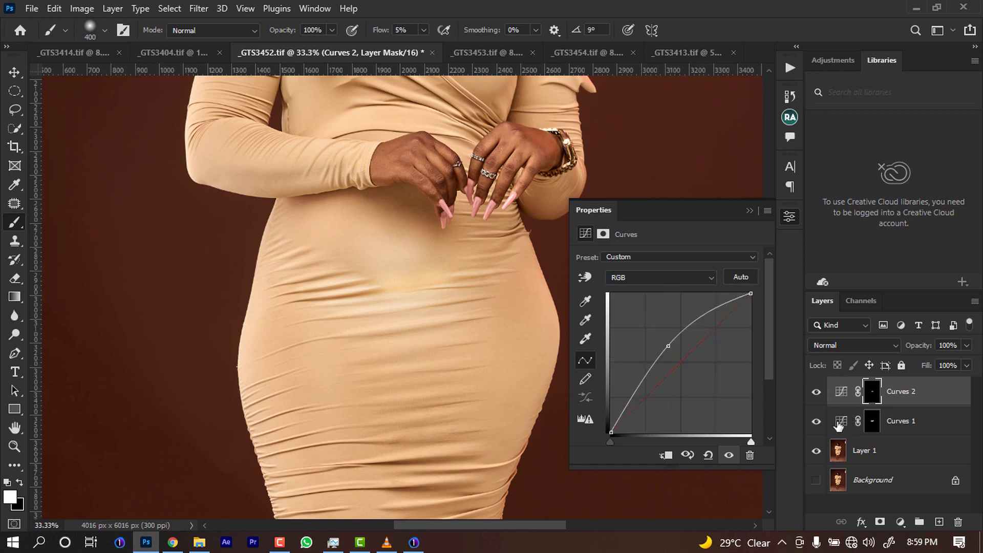
click(671, 347)
click(649, 279)
click(646, 289)
drag(673, 366, 678, 368)
click(646, 278)
click(639, 314)
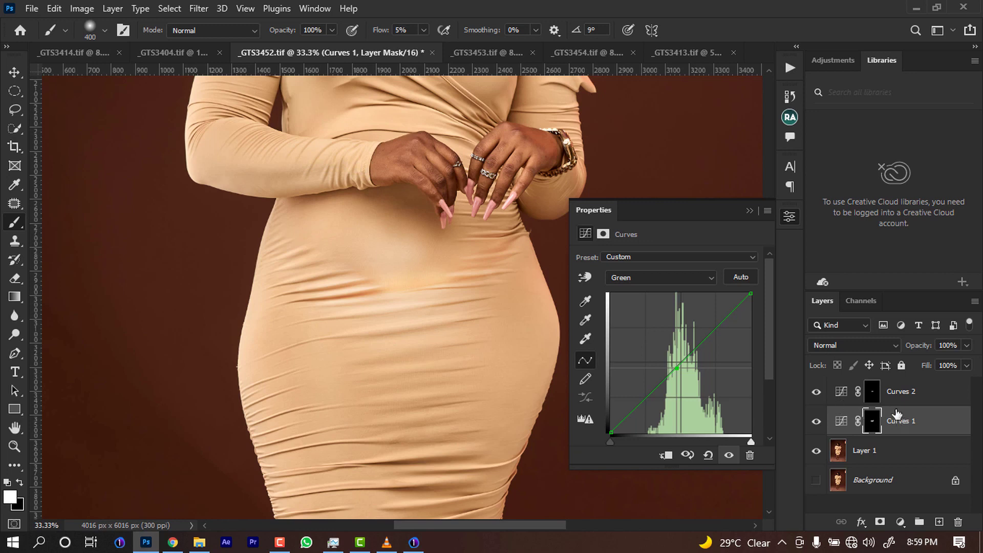
click(816, 481)
- Compare against the original, then ease Curves 2's RGB point down for a gentler waist lift
alt+click(817, 482)
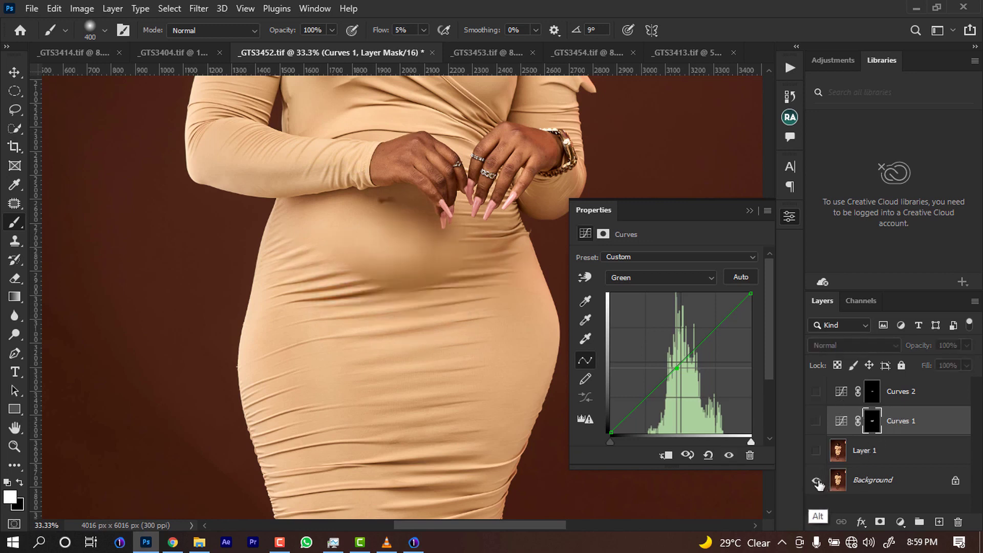
alt+click(818, 483)
alt+click(817, 482)
alt+click(816, 482)
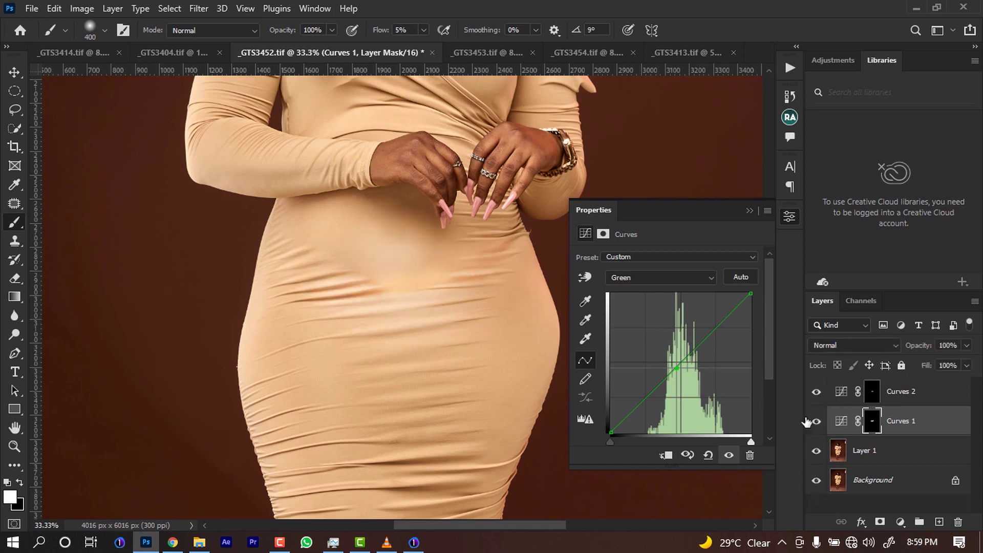
click(816, 392)
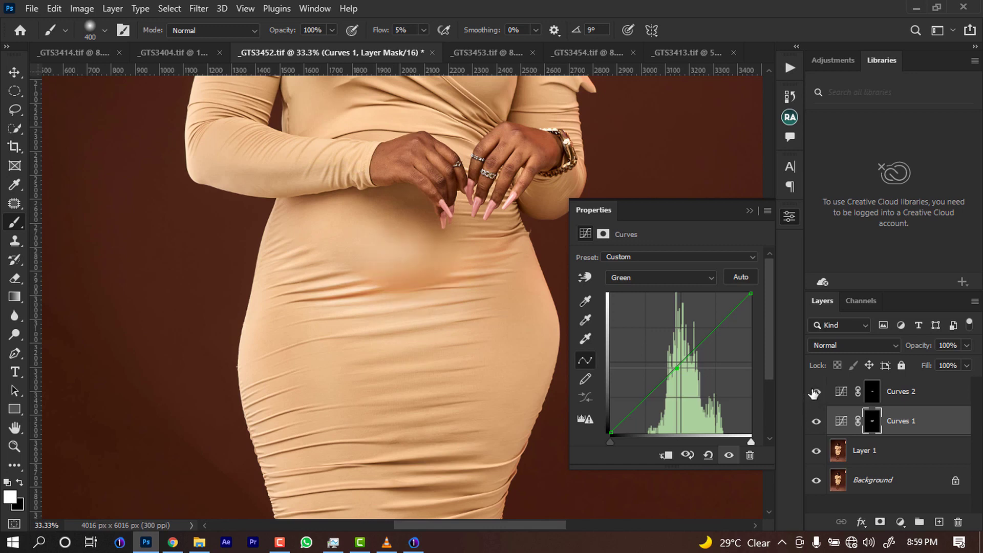
click(816, 391)
click(838, 392)
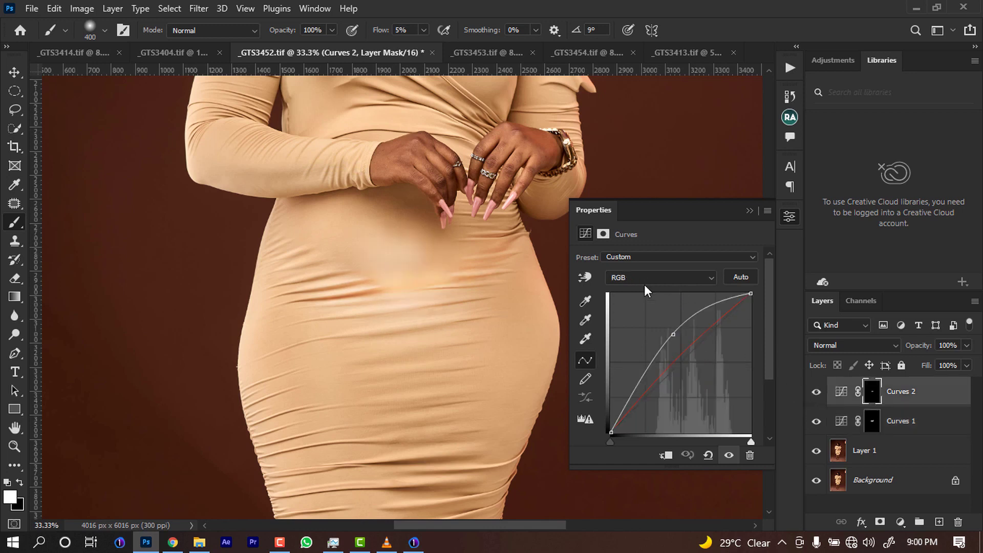
drag(673, 337, 674, 344)
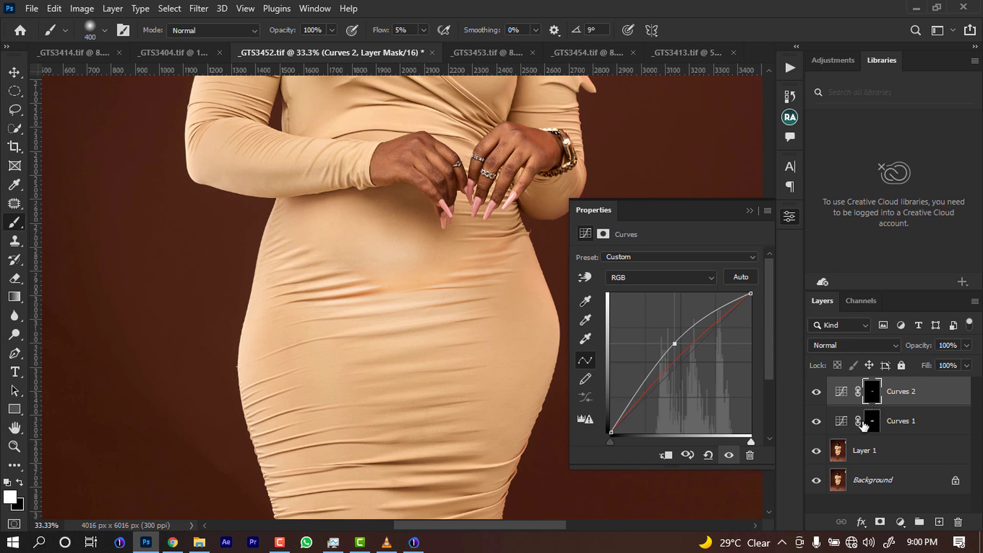
alt+click(817, 481)
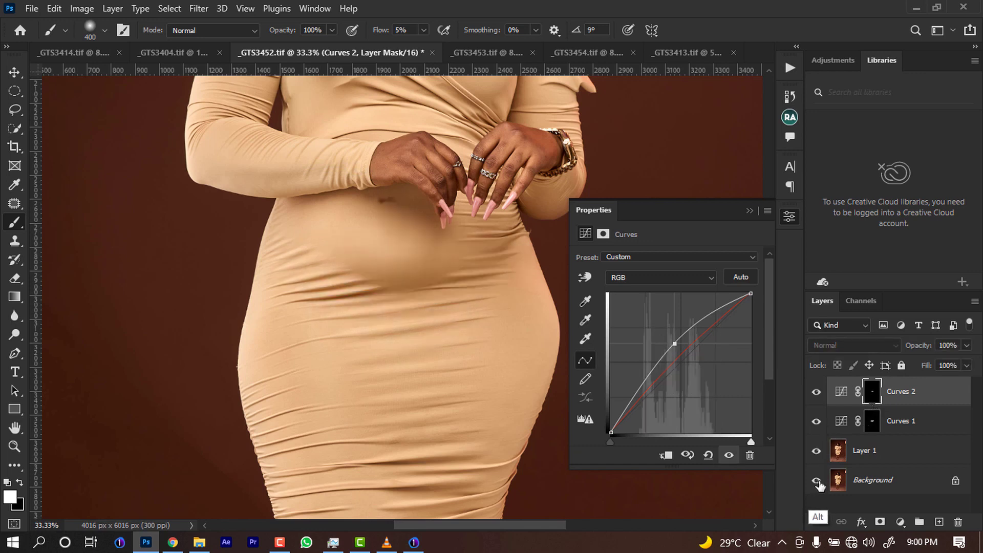
alt+click(816, 480)
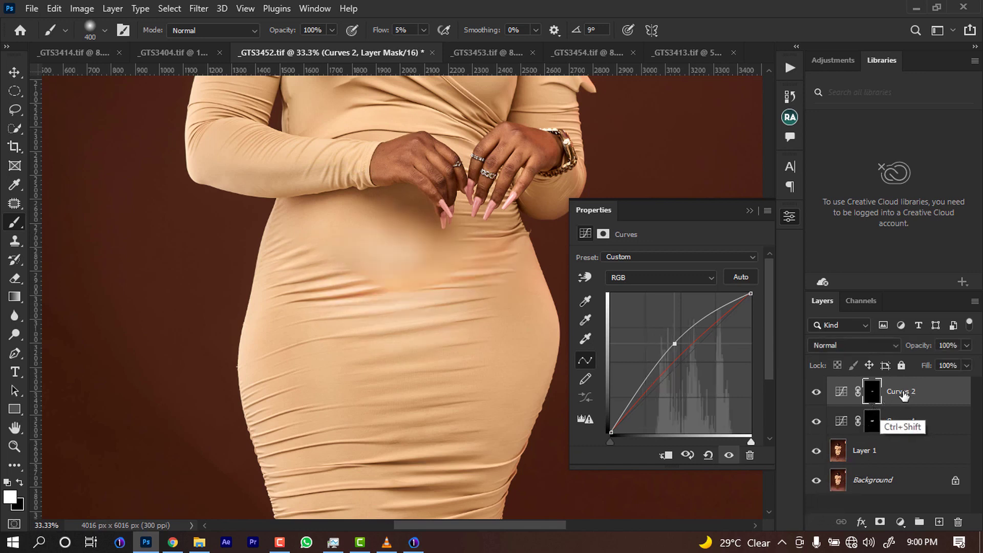
- Merge visible layers and run frequency separation via Gaussian Blur at radius 5, hiding the texture layer
key(ctrl+alt+shift+e)
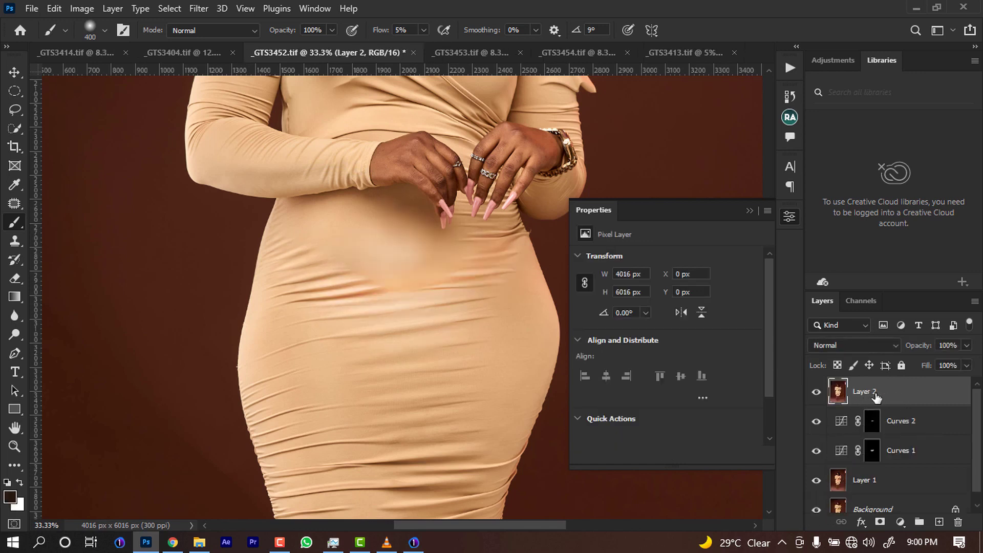
click(790, 117)
click(686, 213)
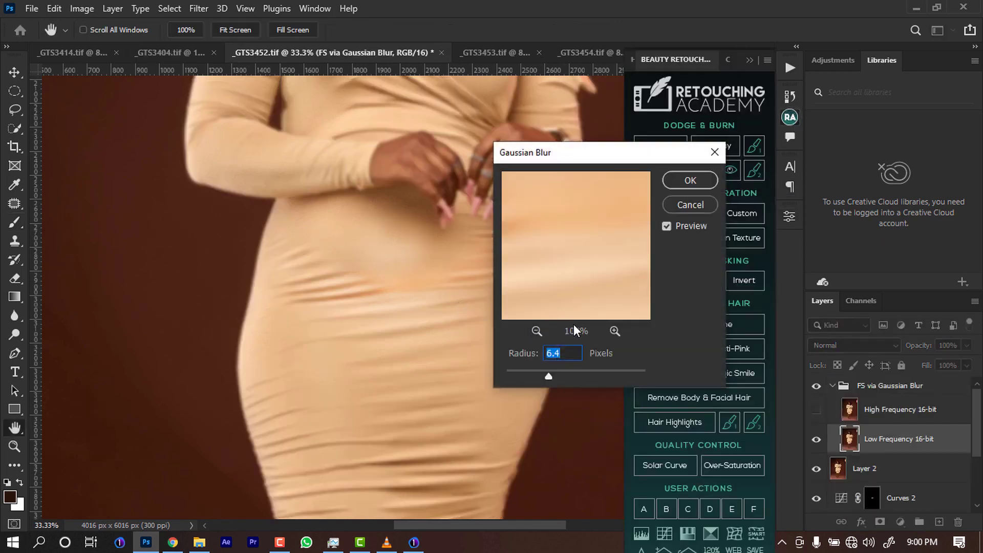
text(5)
key(Return)
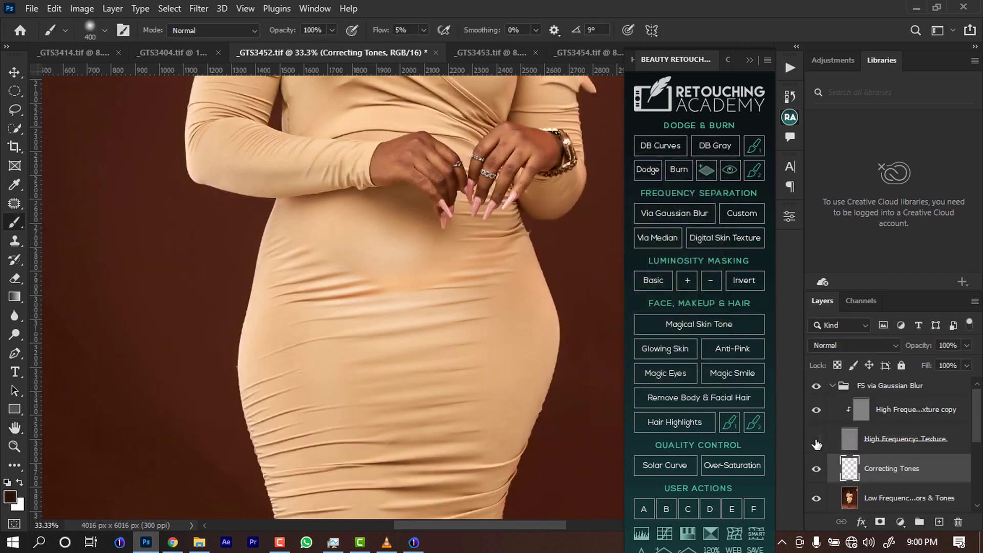
click(816, 440)
- Switch to the Mixer Brush and set its size to 250 px
key(shift)
key(shift+b)
key(shift+b)
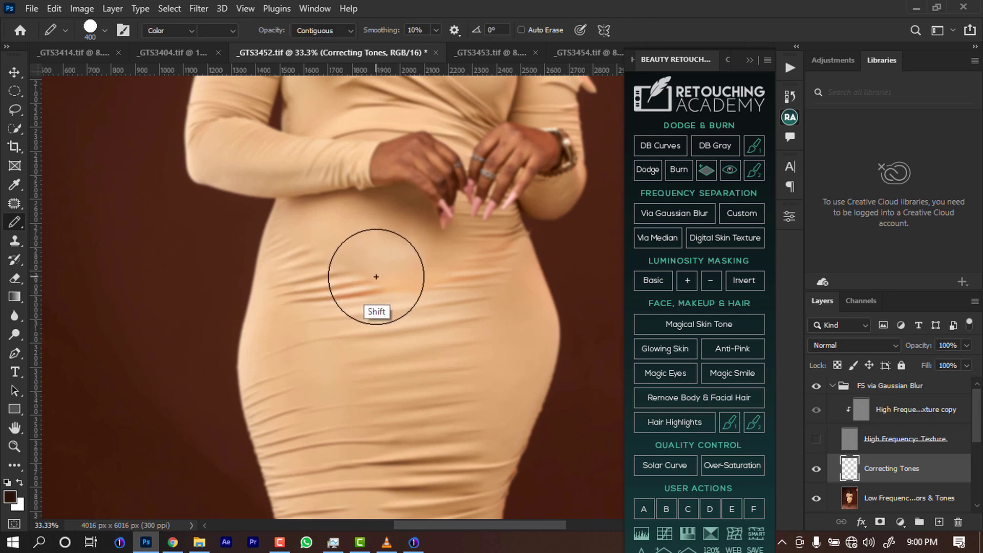
key(shift+b)
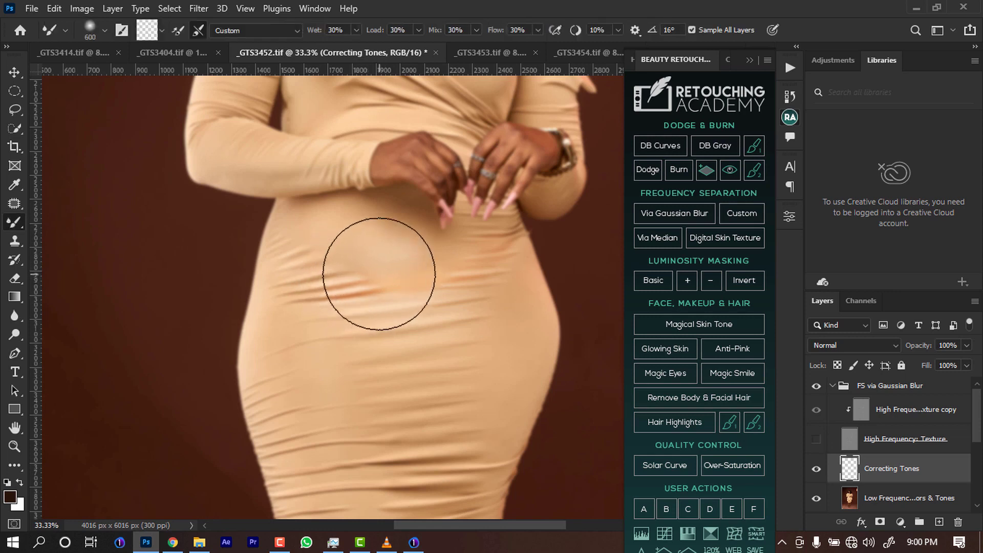
key(bracketleft)
key(bracketleft)
key(bracketleft)
key(bracketleft)
key(bracketleft)
key(bracketleft)
key(bracketleft)
key(bracketleft)
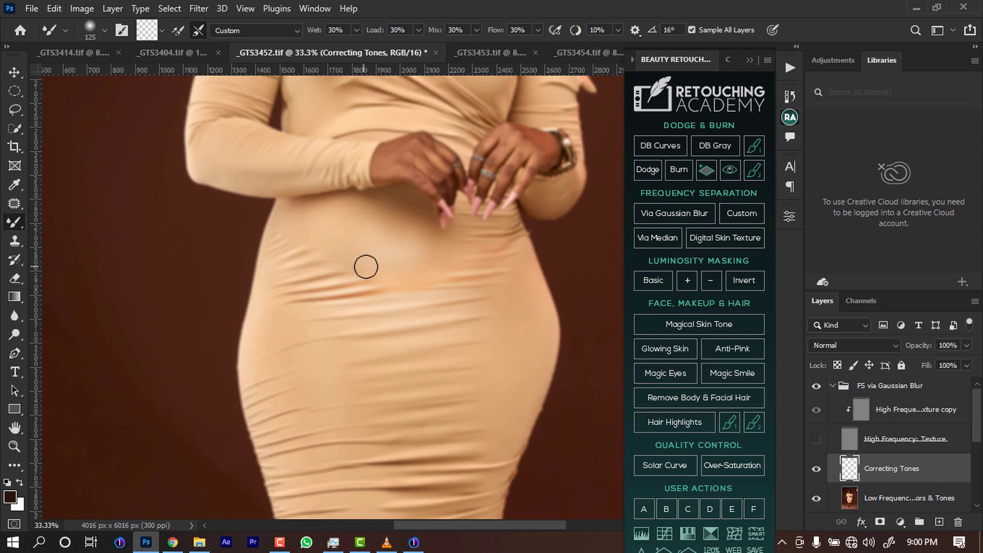
key(bracketright)
key(bracketright)
key(bracketright)
key(bracketright)
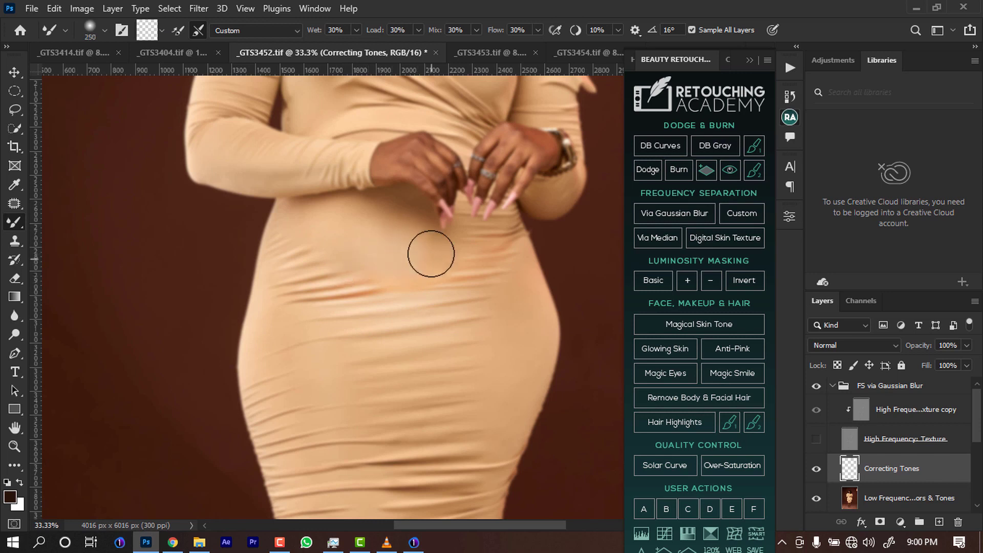
- Blend the belly and hip shading with Mixer Brush strokes on Correcting Tones
mouse_move(428, 252)
mouse_down()
mouse_move(417, 268)
mouse_move(380, 270)
mouse_move(451, 276)
mouse_up()
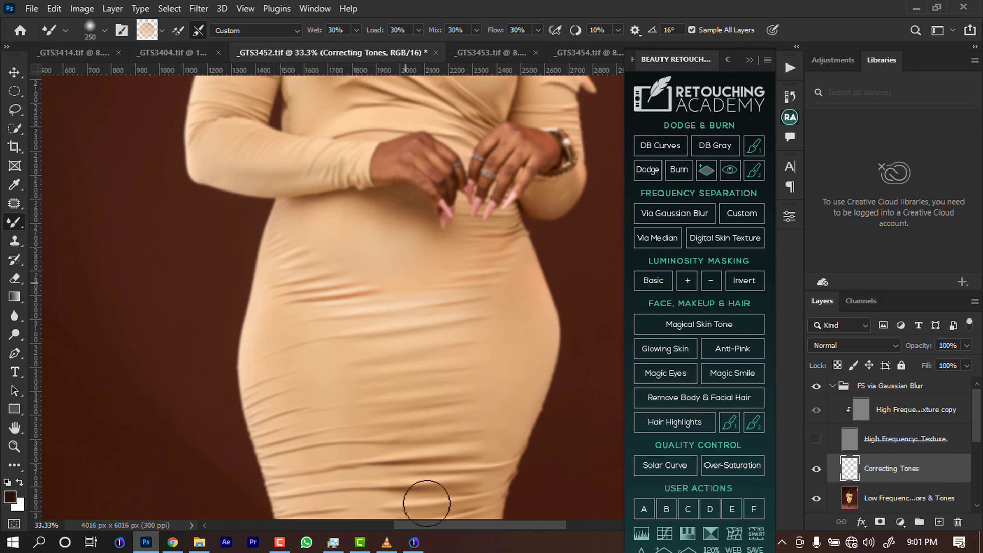
right_click(434, 542)
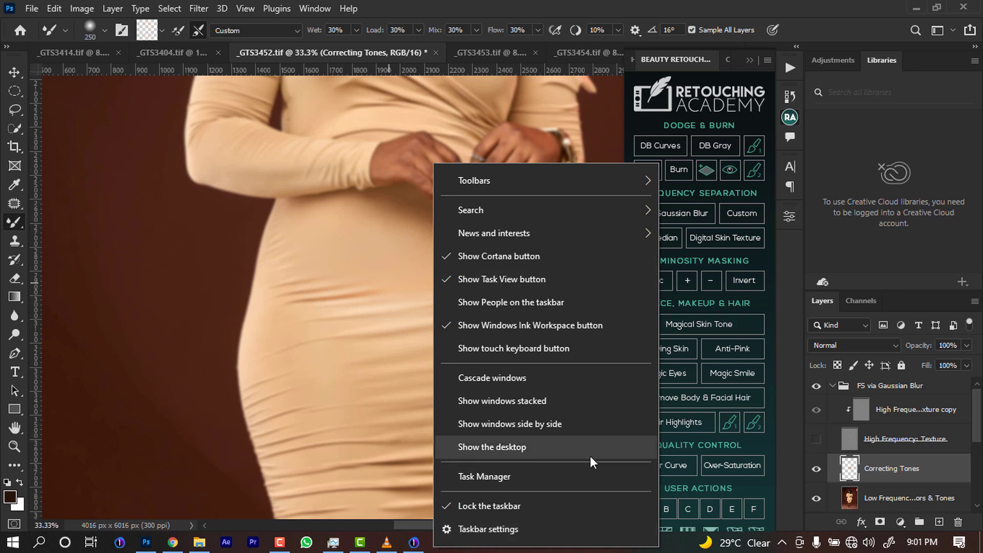
click(263, 282)
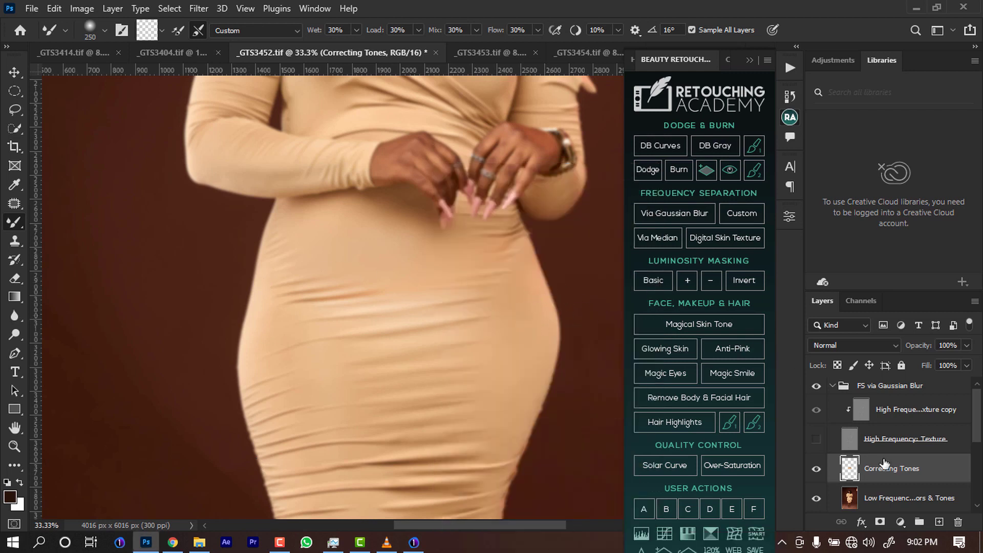
- Add a Hue/Saturation layer targeting Reds and set their saturation to -9
click(900, 522)
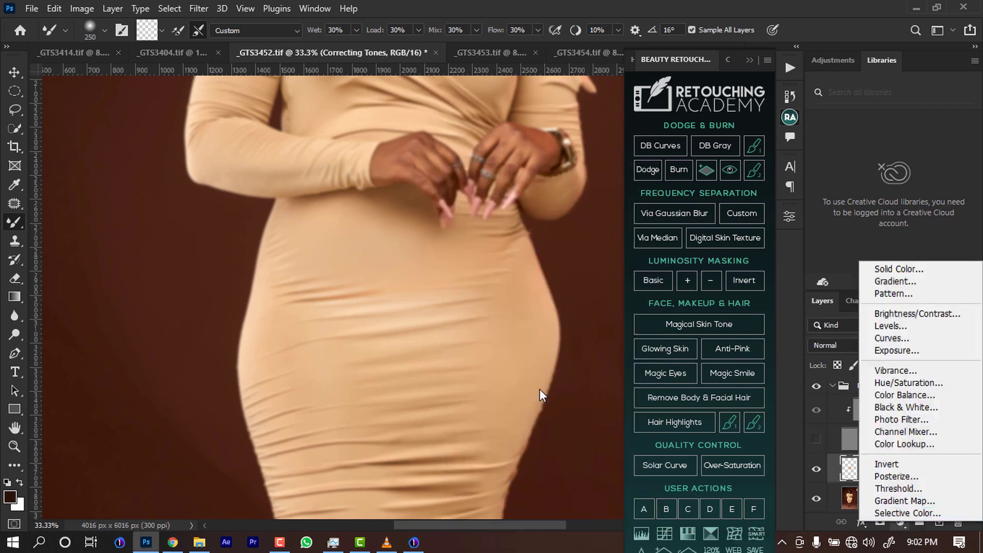
click(872, 384)
drag(667, 340, 665, 340)
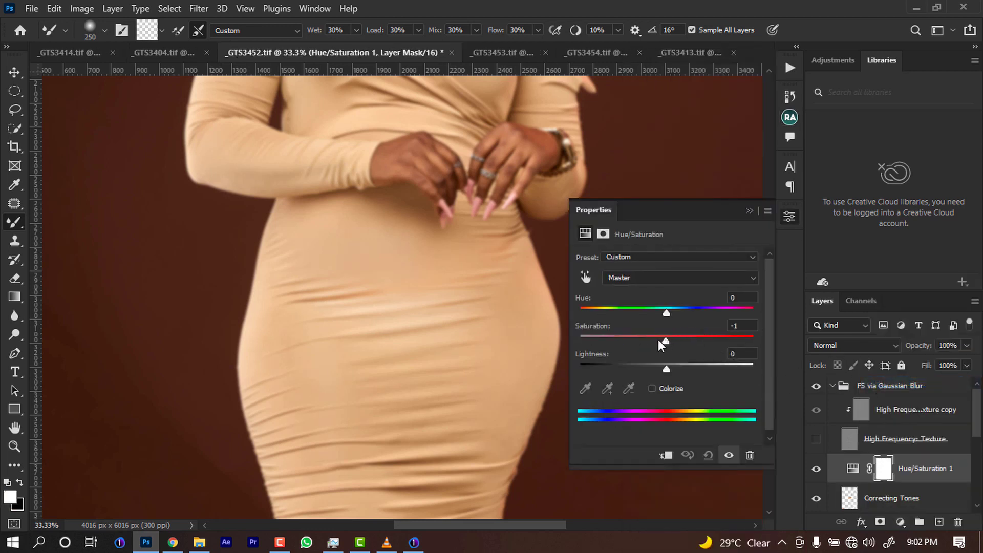
click(638, 275)
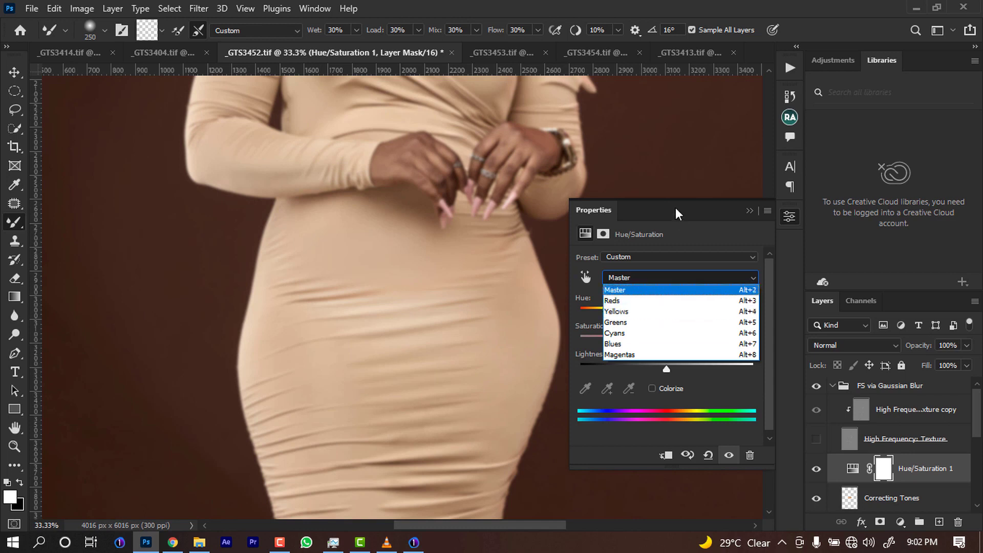
click(675, 210)
click(683, 277)
click(650, 288)
drag(667, 341, 664, 342)
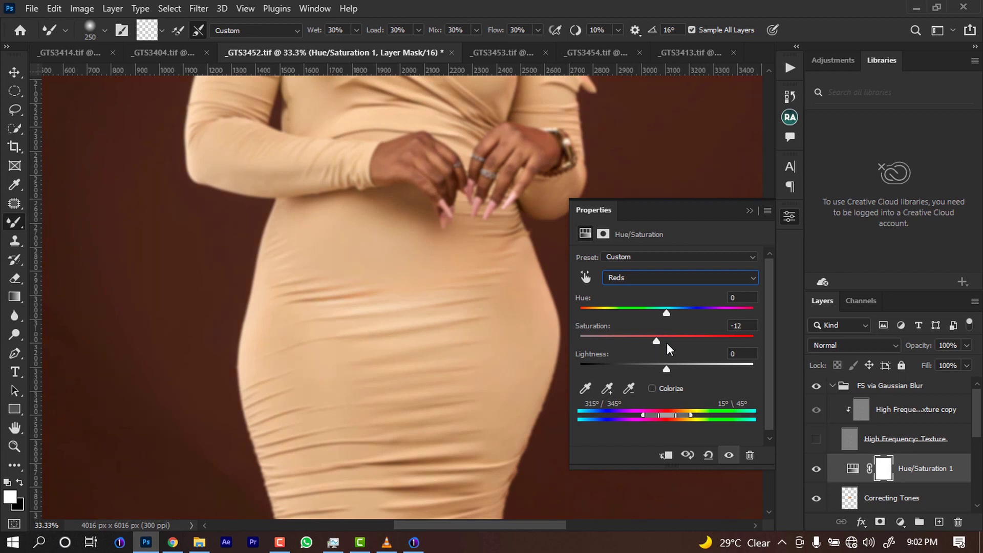
drag(667, 342, 663, 340)
- Try several Reds hue values, settling on -7
drag(666, 312, 665, 312)
drag(664, 311, 667, 311)
drag(662, 314, 661, 309)
click(655, 315)
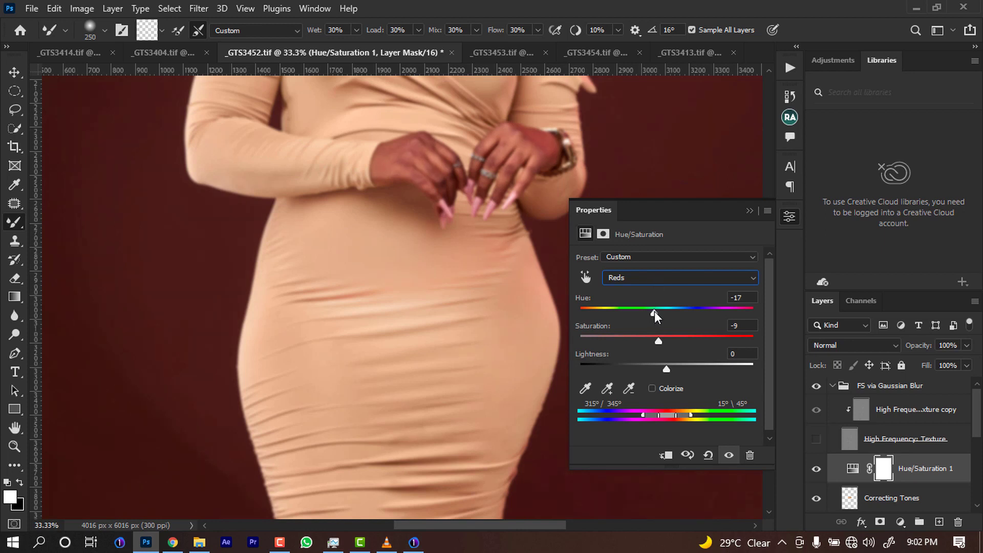
click(659, 313)
- Turn the High Frequency: Texture layer in the FS via Gaussian Blur group back on
click(833, 387)
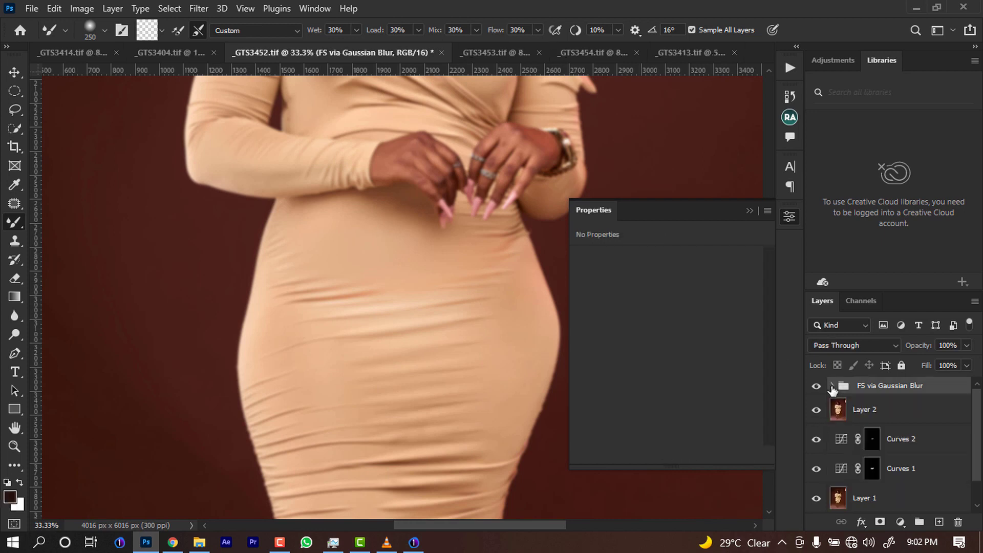
click(832, 387)
click(816, 439)
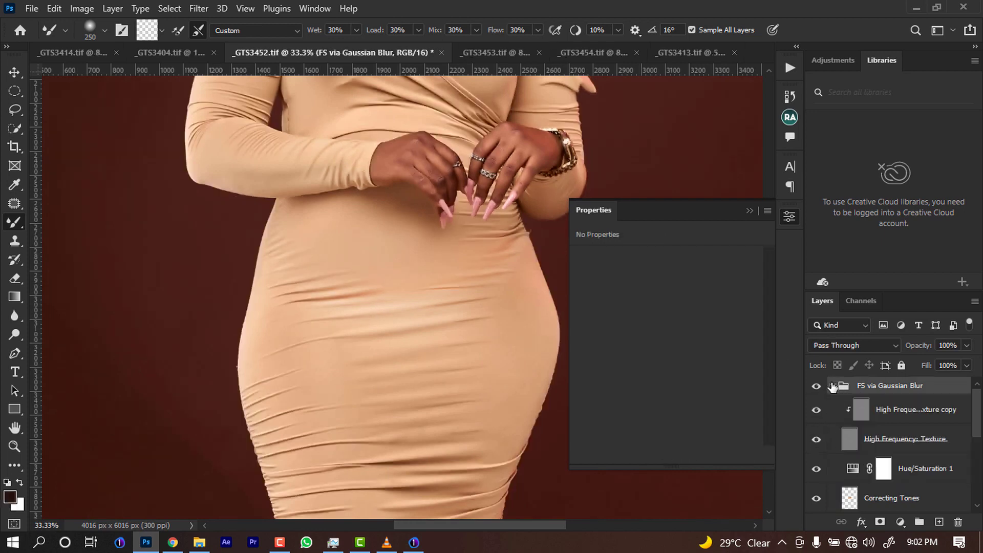
click(833, 386)
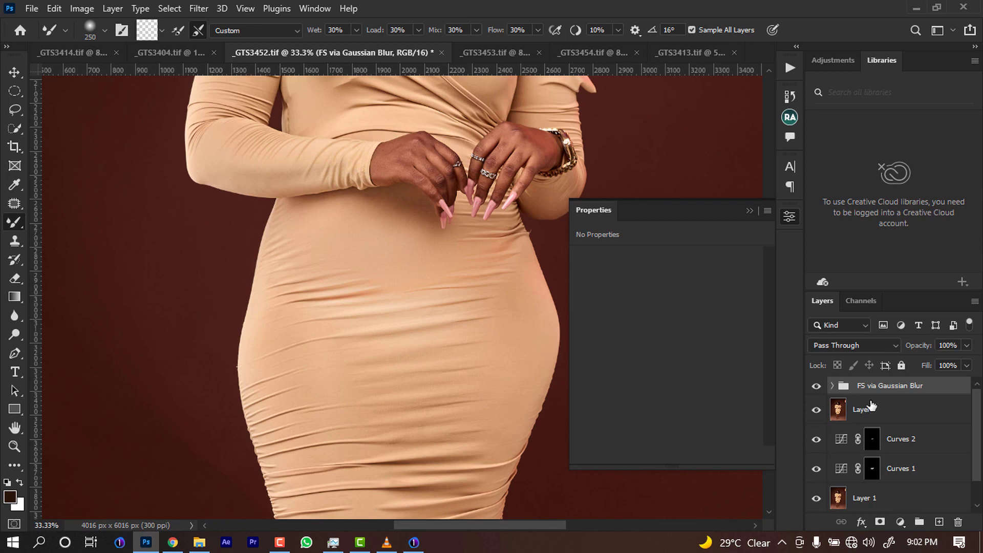
- Give the group a black mask and paint white at 100% flow over the dress wrinkles
alt+click(880, 522)
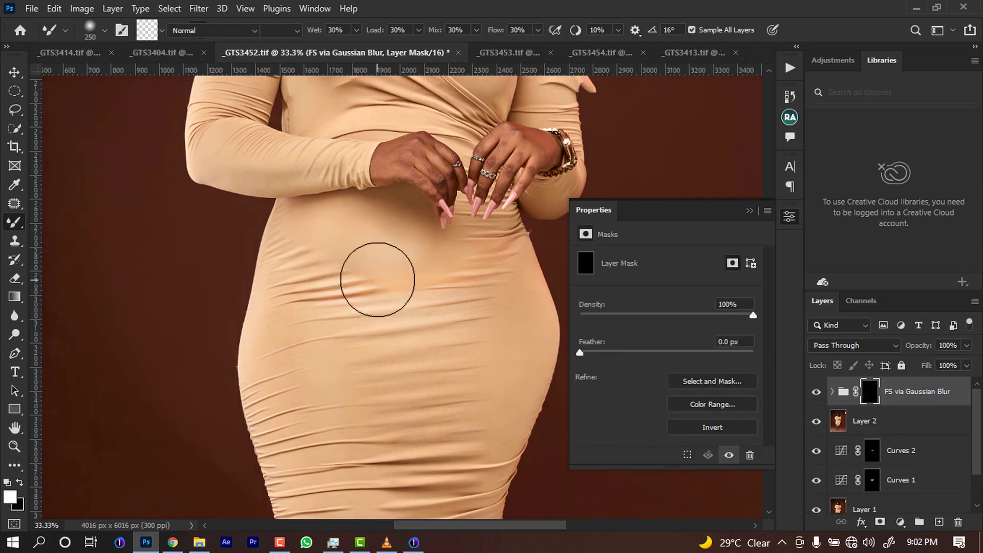
key(shift+b)
mouse_move(377, 283)
mouse_down()
mouse_move(455, 273)
mouse_move(472, 257)
mouse_up()
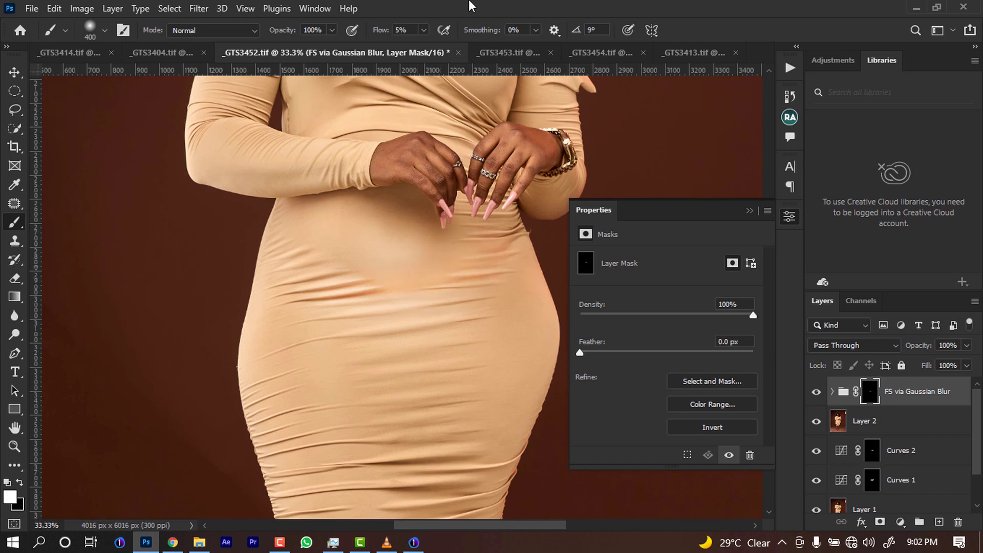
click(402, 29)
text(100)
key(Return)
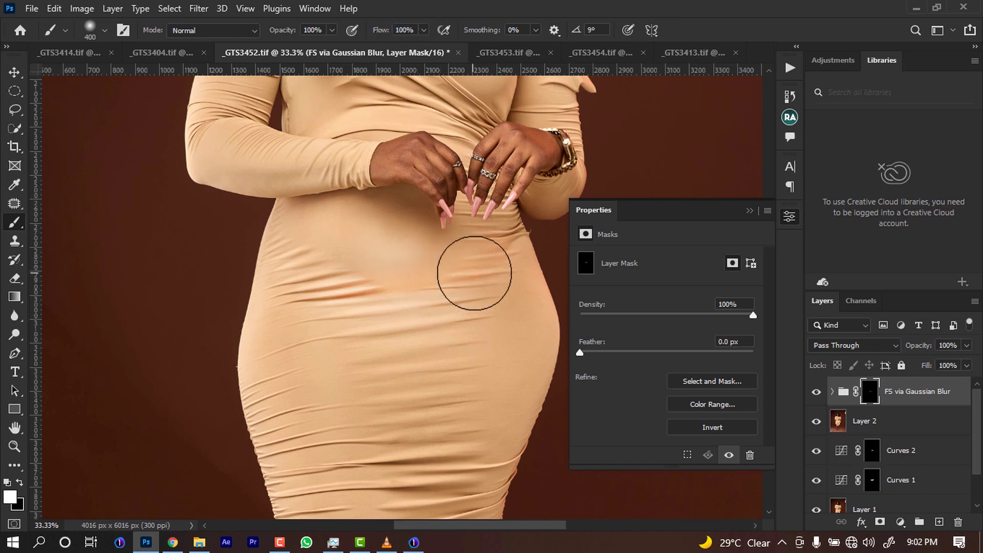
mouse_move(401, 276)
mouse_down()
mouse_move(344, 273)
mouse_move(484, 280)
mouse_move(394, 283)
mouse_move(334, 266)
mouse_move(475, 307)
mouse_up()
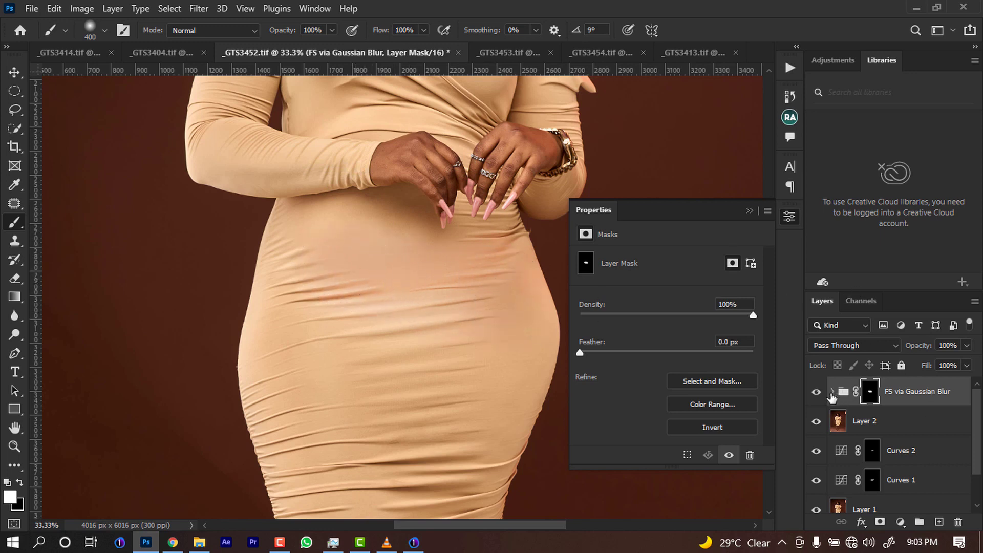
- In Hue/Saturation 1, target Reds and enter a hue of +9
click(833, 392)
click(853, 479)
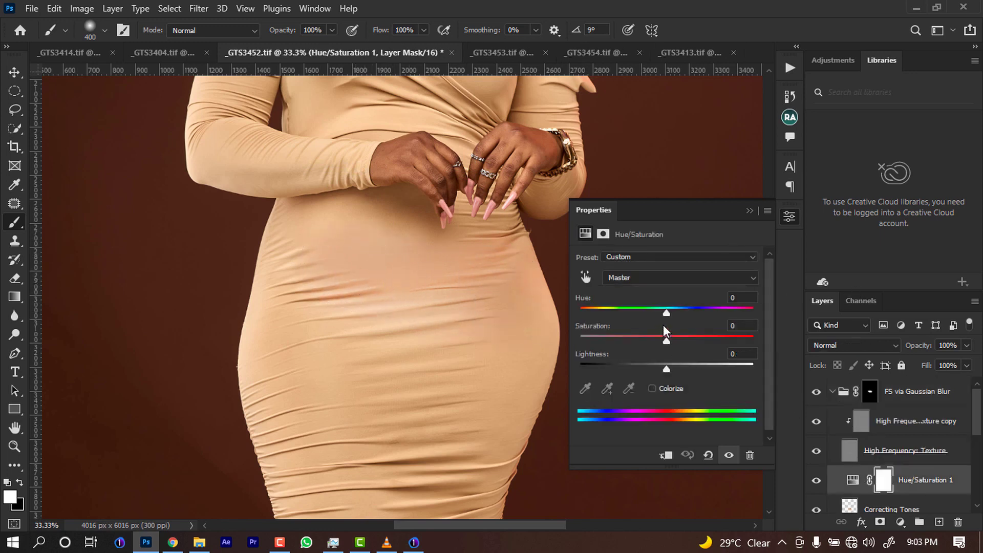
click(647, 280)
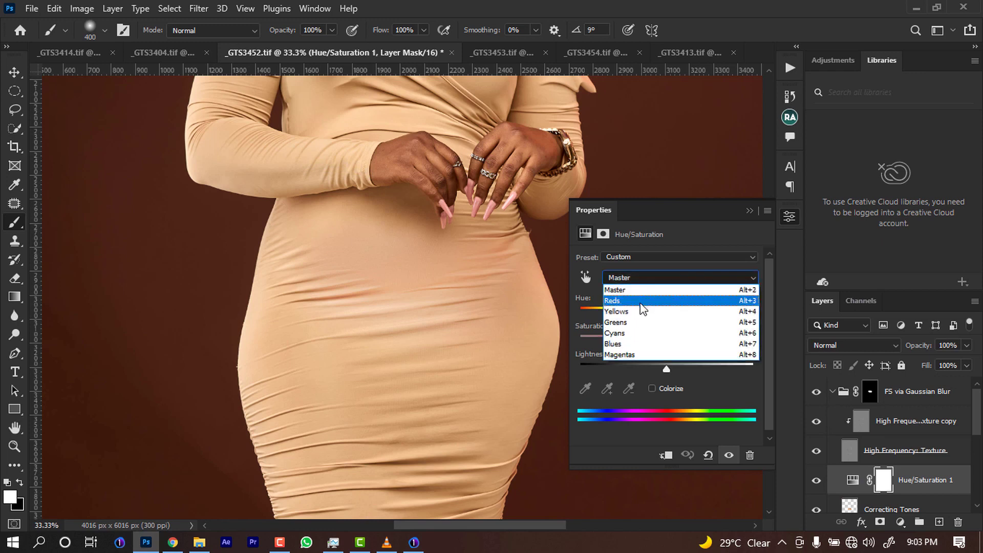
click(644, 302)
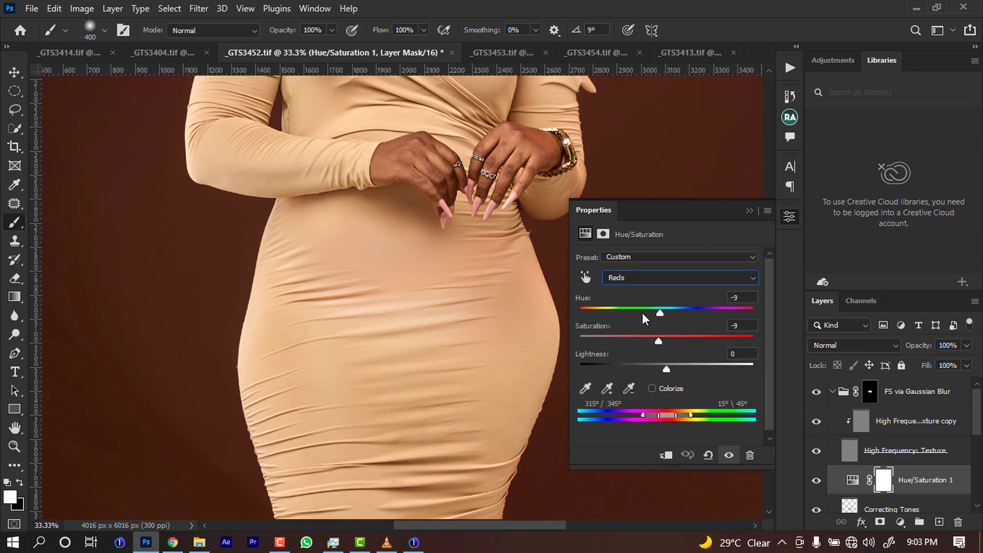
drag(665, 314, 659, 314)
click(676, 314)
click(747, 298)
text(9)
key(Return)
- Close Properties, collapse the FS group, and compare the Background with the retouched result twice
click(748, 211)
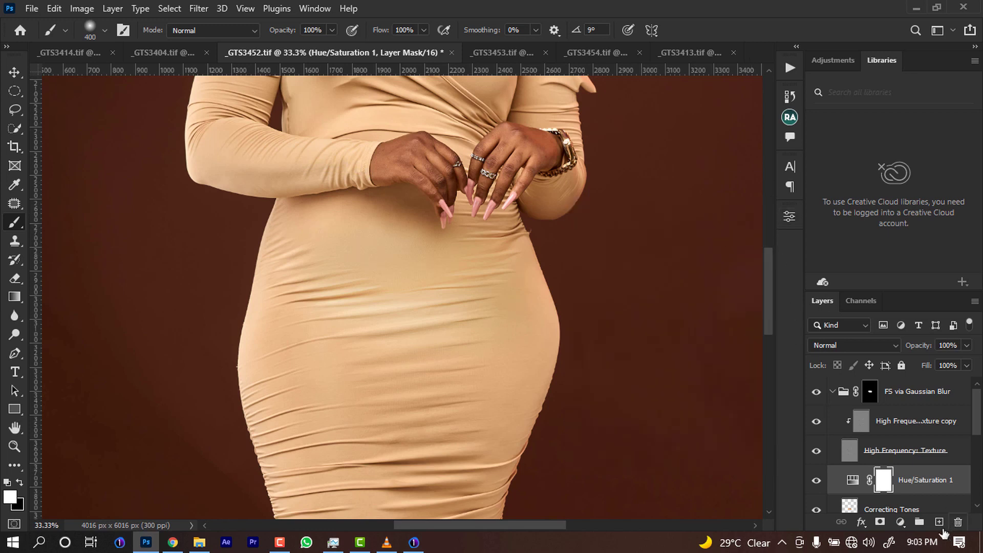
click(833, 395)
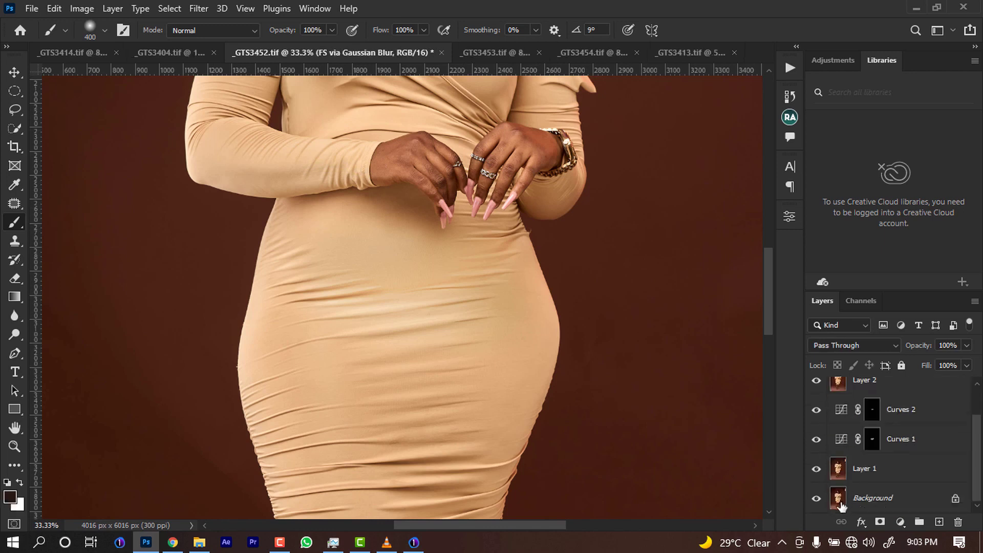
alt+click(817, 499)
alt+click(816, 500)
alt+click(816, 499)
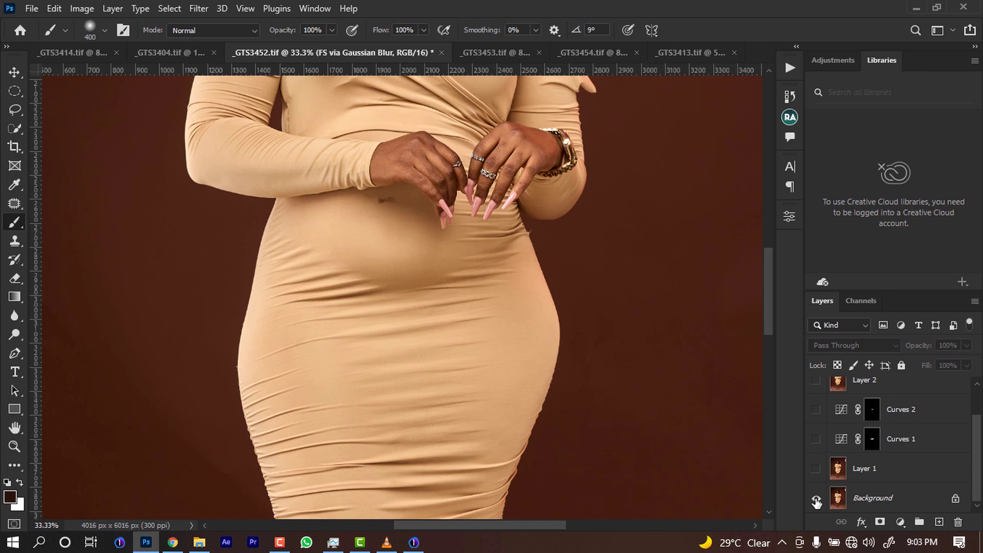
alt+click(816, 499)
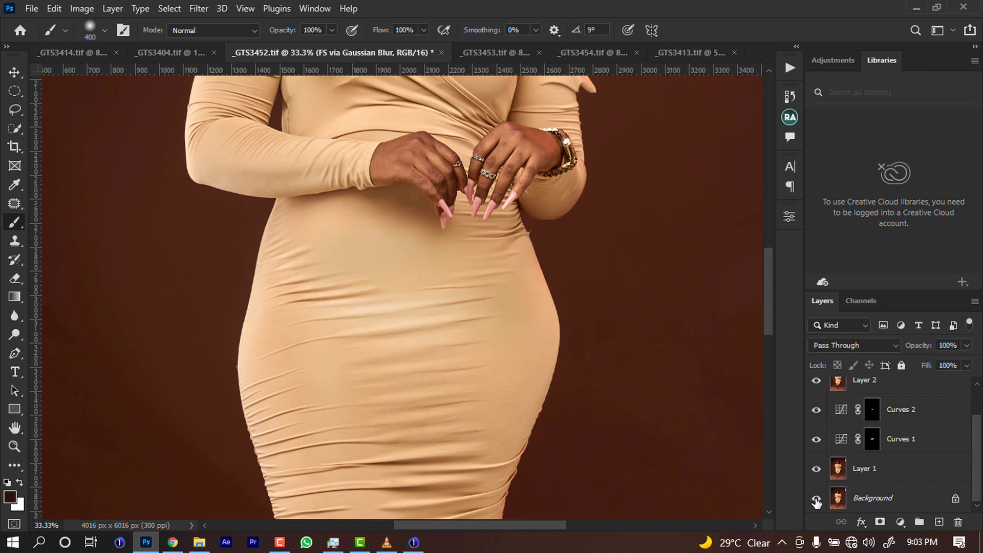